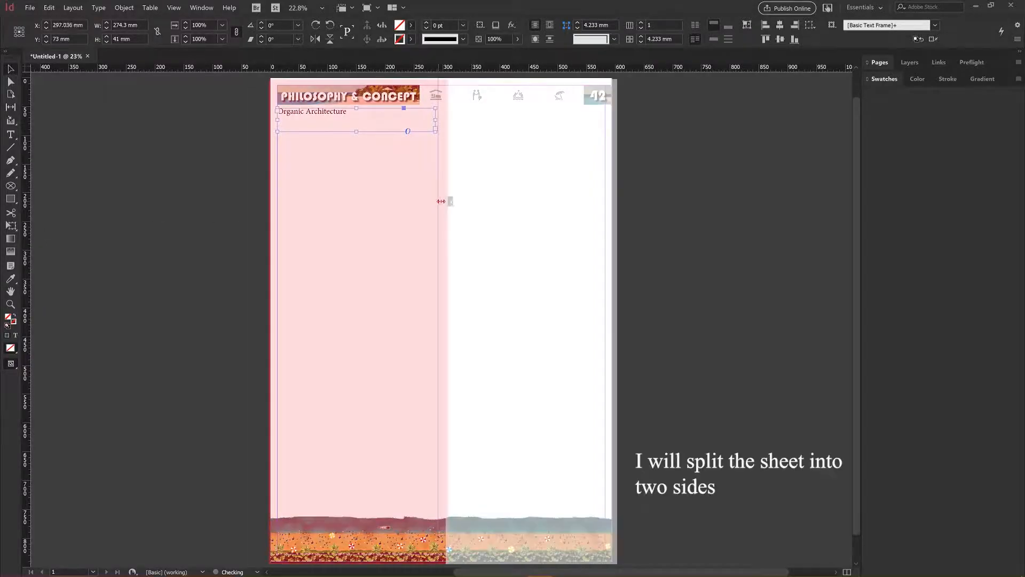
# Widen the "Organic Architecture" heading frame to 284.8 mm and set its text to a larger Brush Script MT.
pyautogui.moveTo(436, 121); pyautogui.dragTo(441, 121)
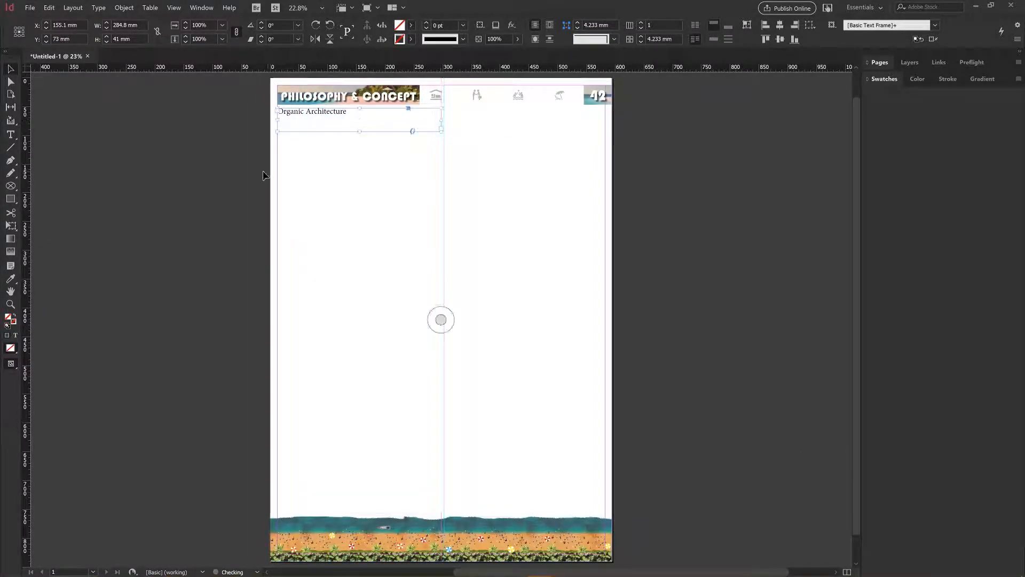
pyautogui.click(266, 174)
pyautogui.tripleClick(332, 114)
pyautogui.click(109, 26)
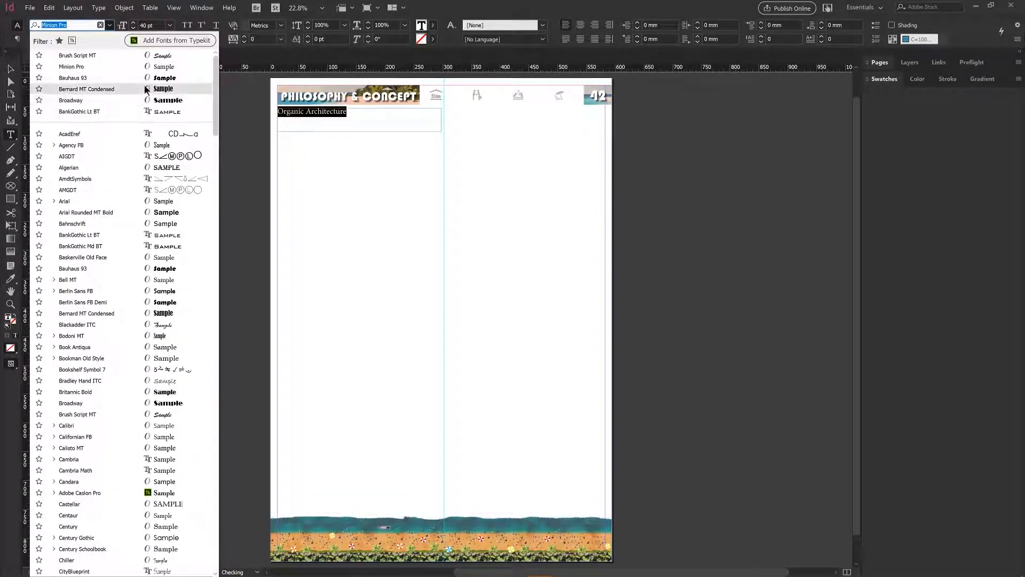
pyautogui.click(163, 56)
pyautogui.keyDown('shift'); pyautogui.click(134, 23); pyautogui.keyUp('shift')
pyautogui.keyDown('shift'); pyautogui.click(134, 23); pyautogui.keyUp('shift')
pyautogui.keyDown('shift'); pyautogui.click(134, 23); pyautogui.keyUp('shift')
# Give the heading text a black outline, centre it and adjust its size slightly.
pyautogui.click(433, 39)
pyautogui.click(374, 102)
pyautogui.click(434, 42)
pyautogui.click(580, 25)
pyautogui.click(134, 23)
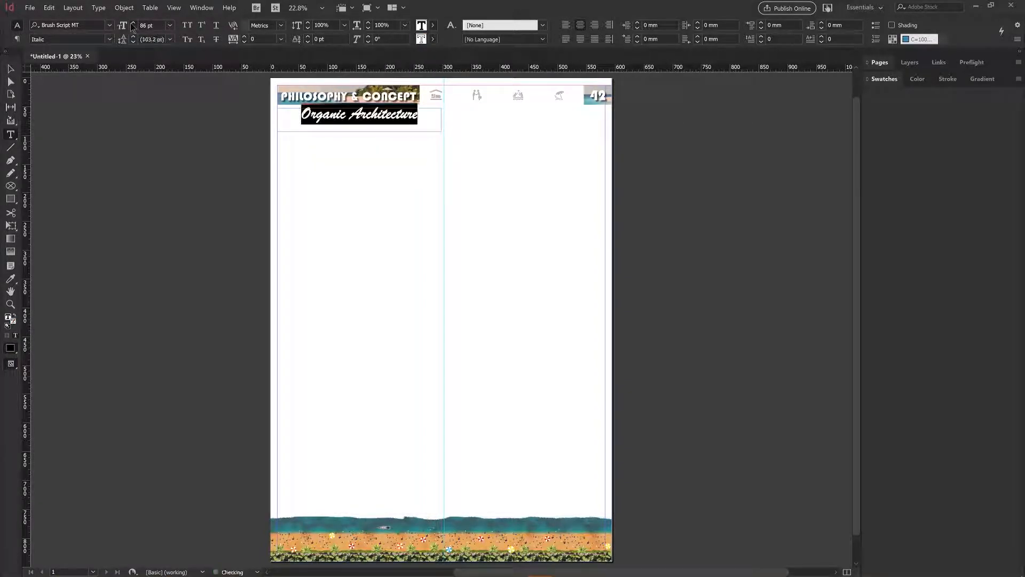
pyautogui.click(133, 29)
pyautogui.press('Escape')
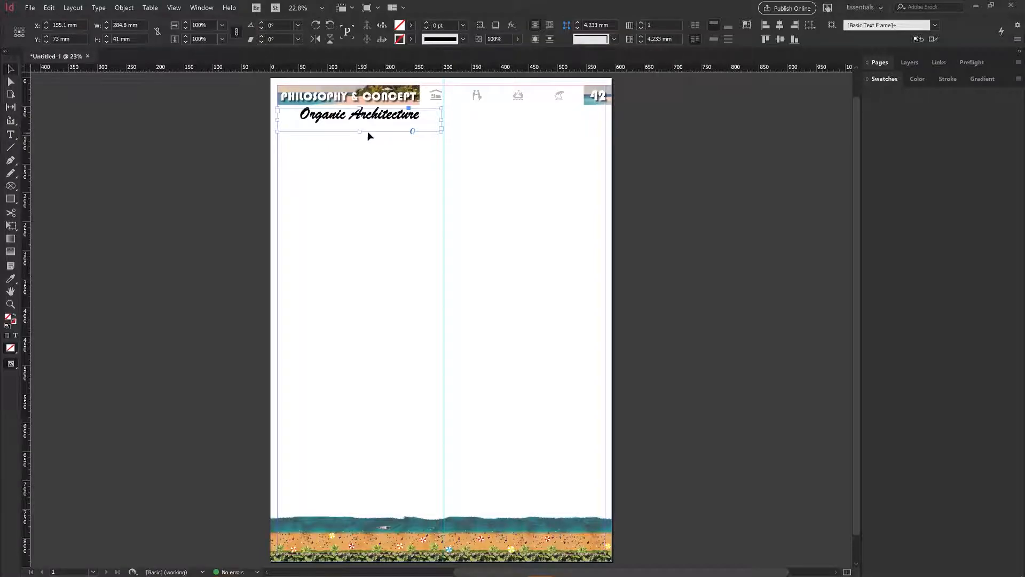
# Lock the full-page background image and move the "Organic Architecture" heading slightly down.
pyautogui.rightClick(361, 127)
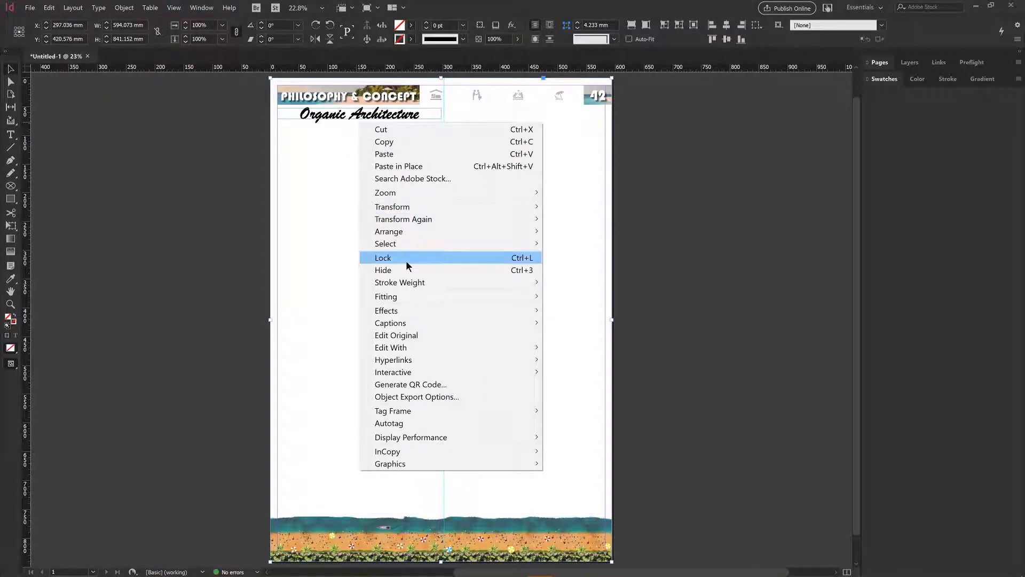
pyautogui.click(515, 258)
pyautogui.moveTo(272, 148); pyautogui.dragTo(312, 201)
pyautogui.moveTo(311, 116); pyautogui.dragTo(310, 119)
pyautogui.click(314, 132)
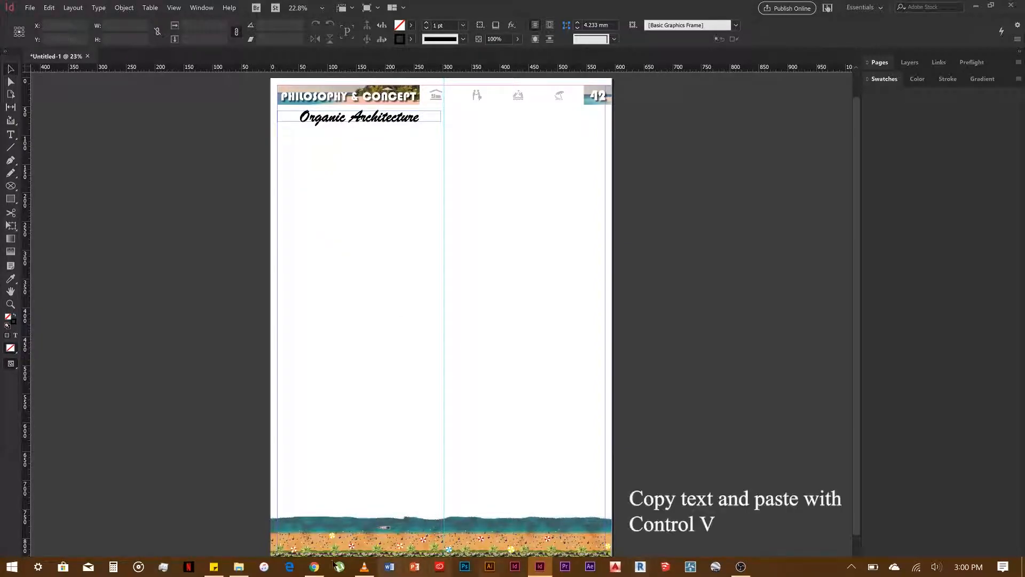
# Switch to the sticky note and copy its opening quote on organic architecture, including the Frank Lloyd Wright attribution.
pyautogui.click(213, 566)
pyautogui.scroll(1, 938, 195)
pyautogui.moveTo(793, 108); pyautogui.dragTo(919, 172)
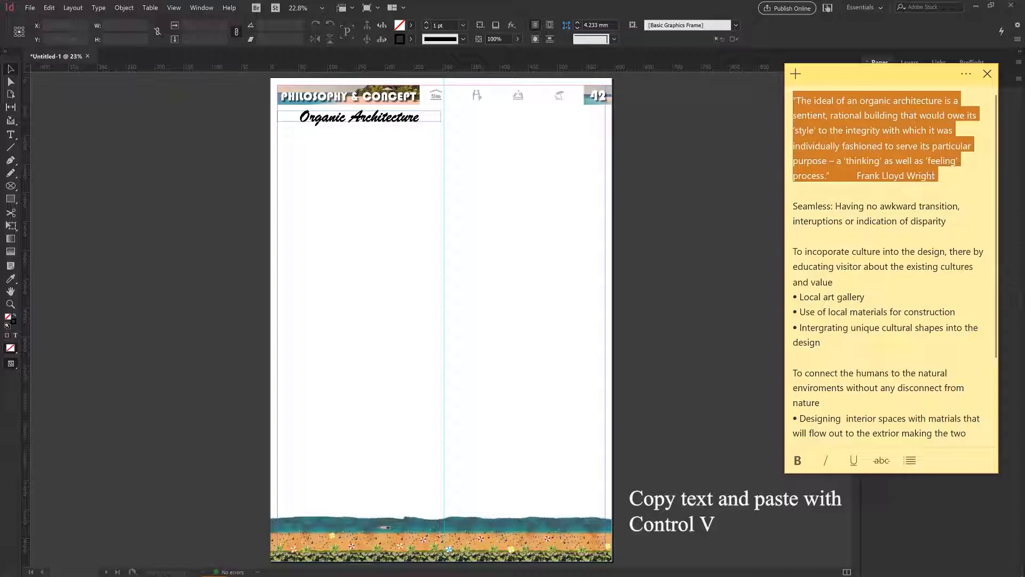
pyautogui.click(359, 174)
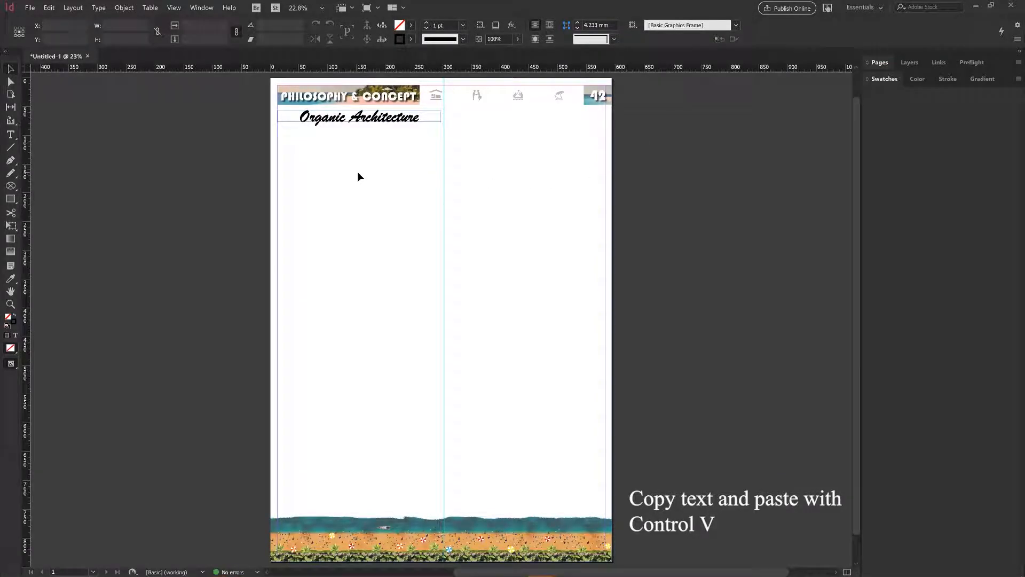
# Set the default text size to 40 pt and paste the copied quote onto the page.
pyautogui.press('t')
pyautogui.moveTo(158, 27); pyautogui.dragTo(131, 35)
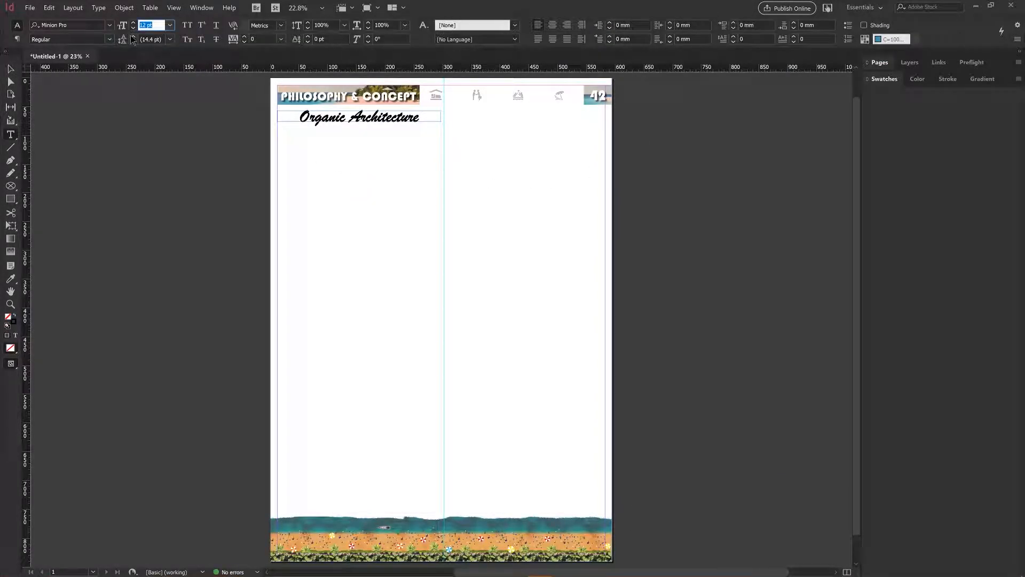
pyautogui.click(9, 69)
pyautogui.hotkey('ctrl', 'v')
# Size the quote's frame to about 285 mm wide and 95 mm high and place it just below the heading.
pyautogui.moveTo(433, 314); pyautogui.dragTo(443, 144)
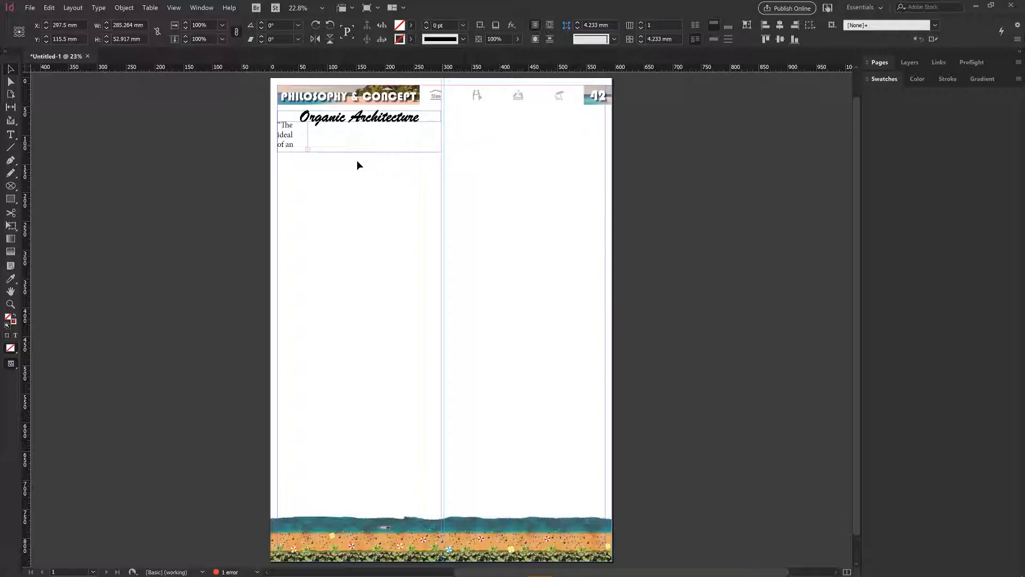
pyautogui.moveTo(356, 152); pyautogui.dragTo(365, 210)
pyautogui.doubleClick(359, 208)
pyautogui.moveTo(354, 160); pyautogui.dragTo(354, 166)
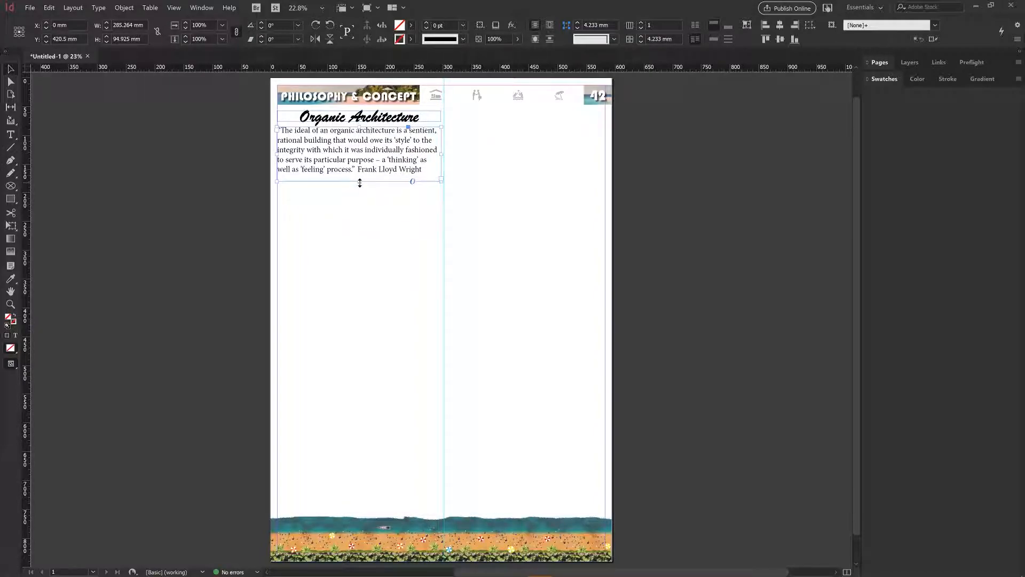
# Justify the whole quote paragraph with its last line aligned left.
pyautogui.doubleClick(423, 168)
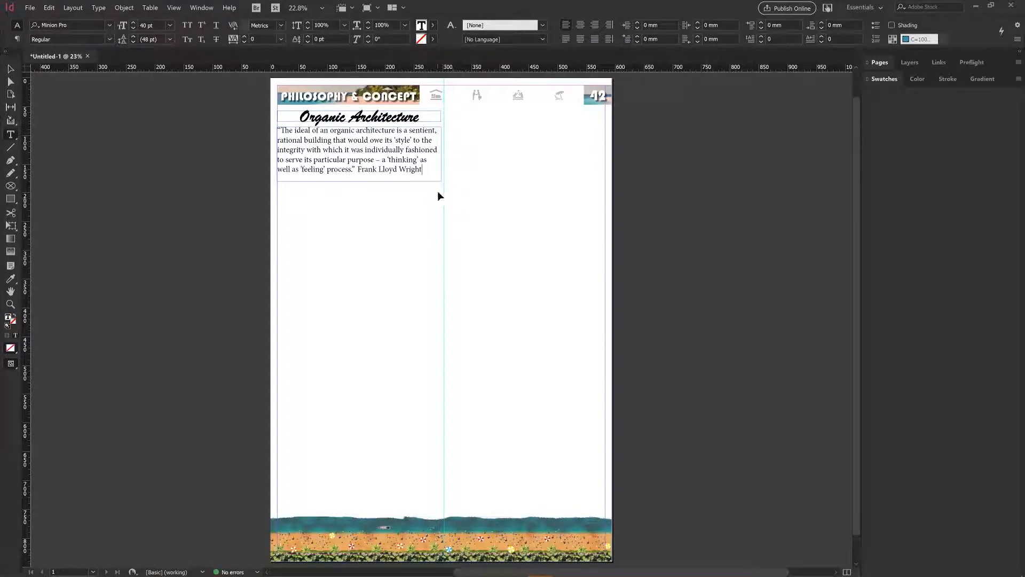
pyautogui.hotkey('ctrl', 'a')
pyautogui.hotkey('ctrl', 'shift', 'j')
pyautogui.click(374, 183)
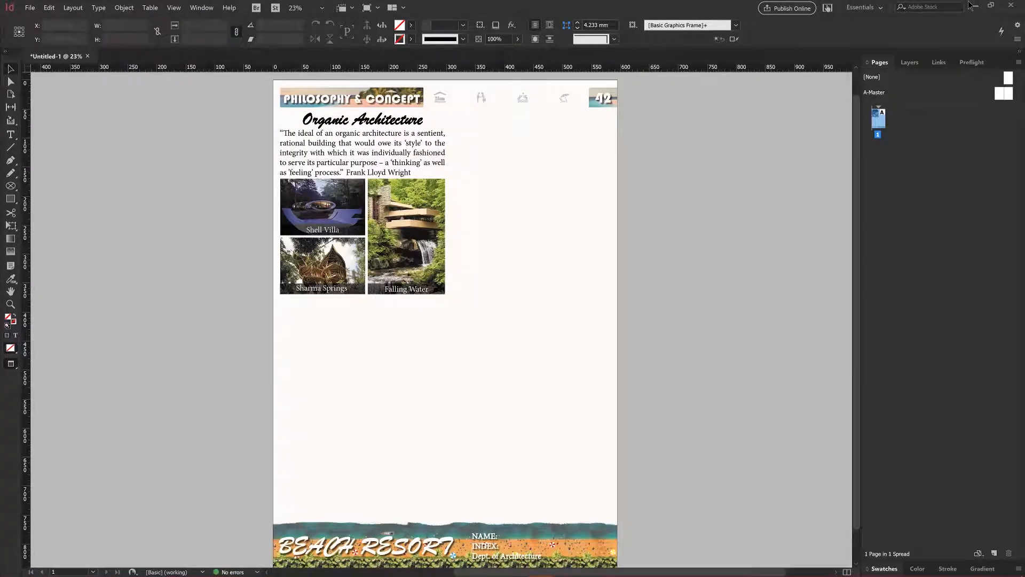
# Place the Charles Wright Architects Cairns Botanic Gardens picture from the PHILISOPHY AND CONCEPT desktop folder below the captioned images.
pyautogui.click(976, 7)
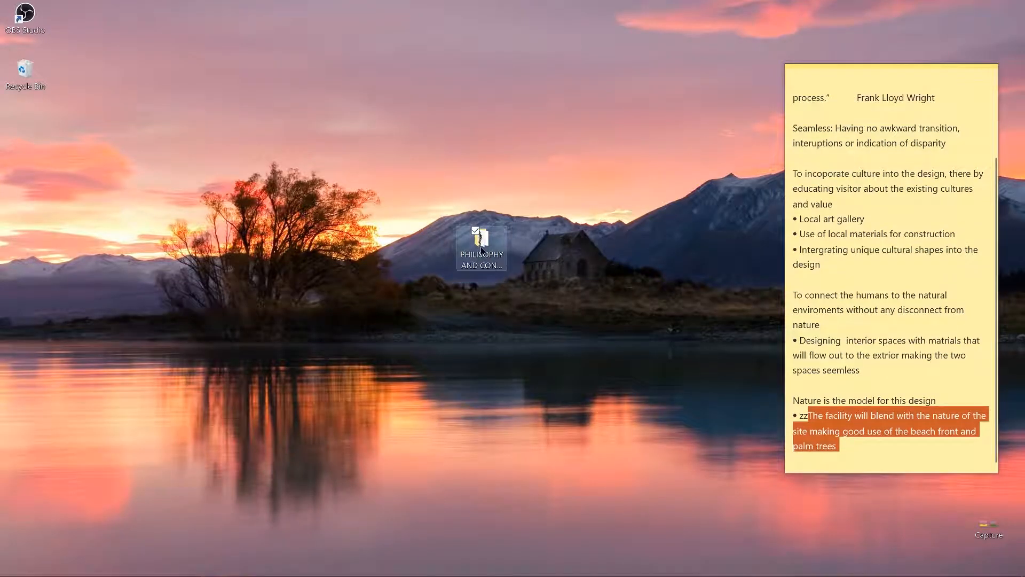
pyautogui.doubleClick(480, 238)
pyautogui.moveTo(528, 169); pyautogui.dragTo(407, 307)
pyautogui.click(339, 334)
# Fit the botanic gardens picture to the column beneath the captioned images, about 284 mm wide and 94 mm high.
pyautogui.moveTo(395, 379); pyautogui.dragTo(470, 353)
pyautogui.hotkey('ctrl', 'z')
pyautogui.press('Up')
pyautogui.press('Up')
pyautogui.press('Up')
pyautogui.press('Up')
pyautogui.click(505, 327)
pyautogui.click(363, 324)
pyautogui.moveTo(363, 337); pyautogui.dragTo(363, 320)
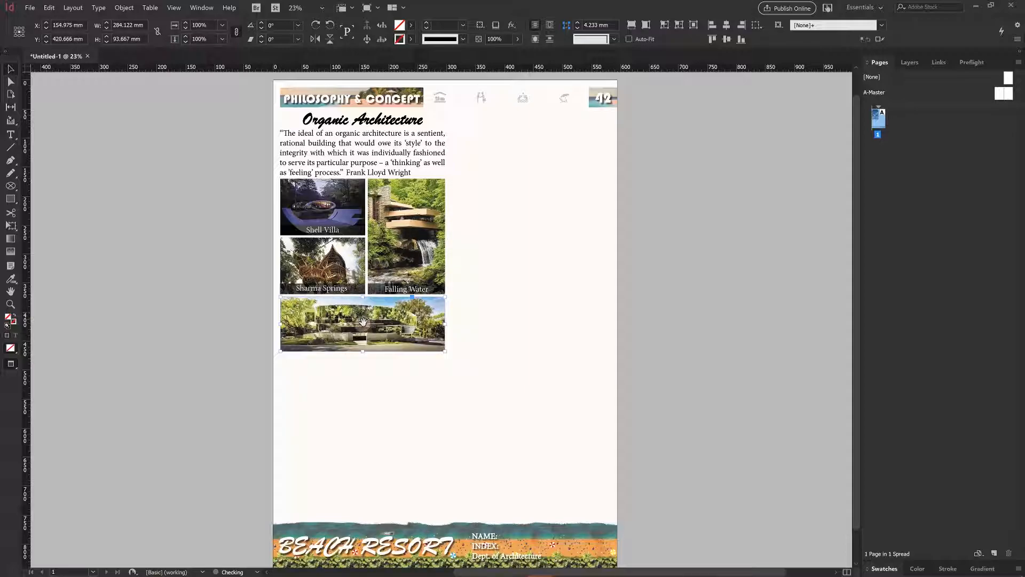
# Reduce the opacity of the botanic gardens picture to 21%.
pyautogui.click(517, 39)
pyautogui.moveTo(477, 53); pyautogui.dragTo(473, 53)
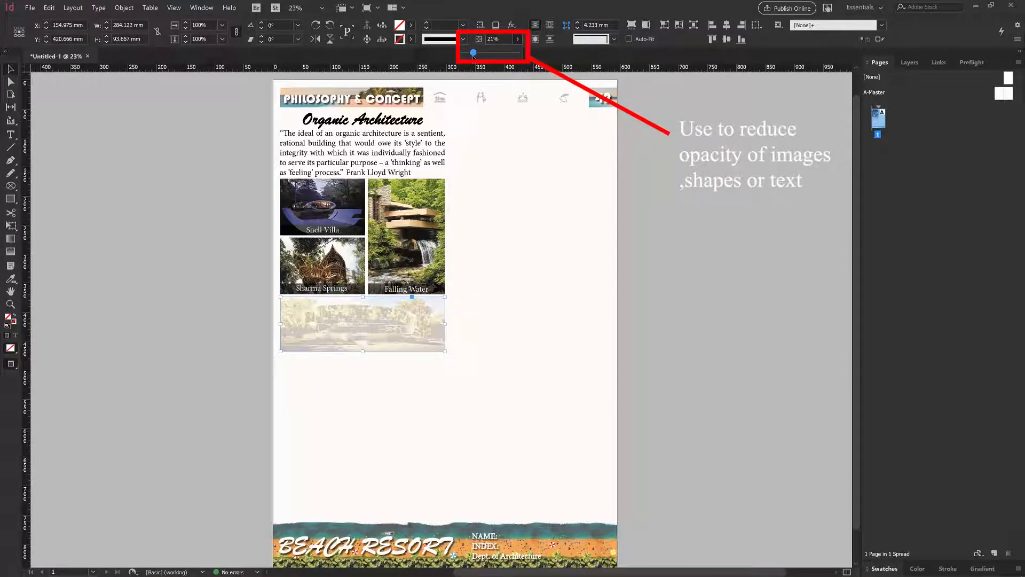
pyautogui.click(502, 248)
# Add a text frame over the faded picture reading "NATURE & ARCHITECTURE IN HARMONY" with a black outline.
pyautogui.press('t')
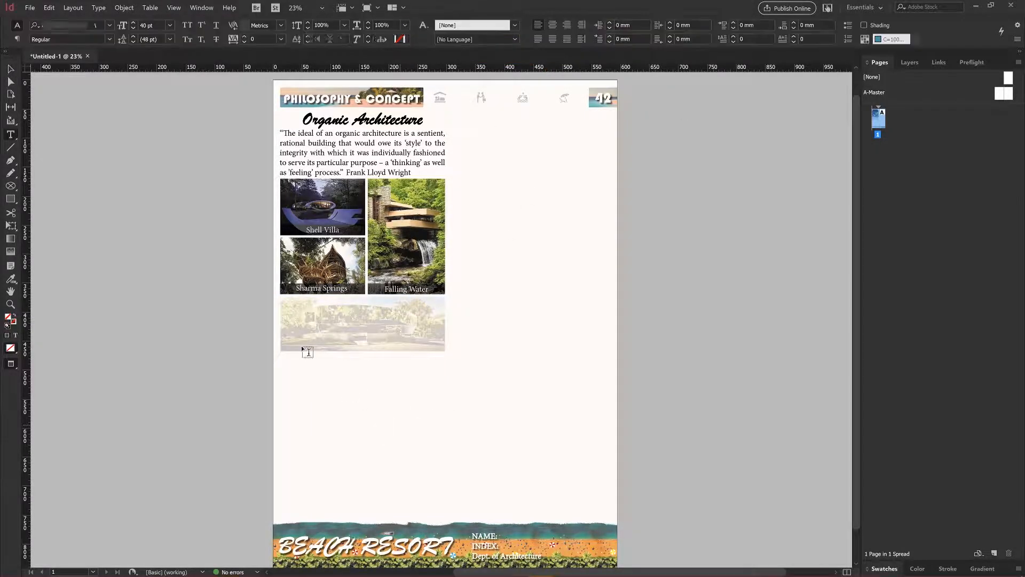
pyautogui.click(303, 316)
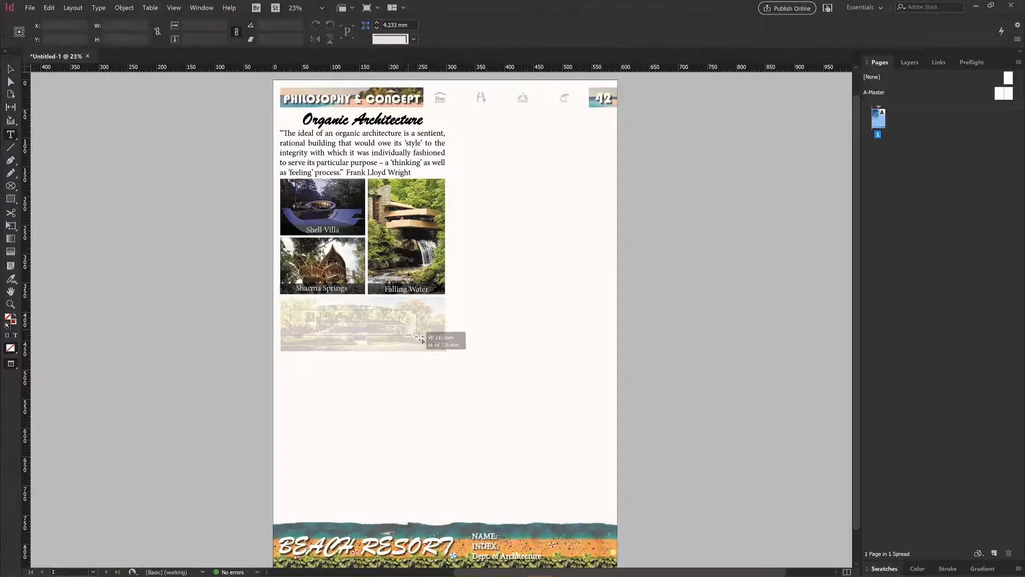
pyautogui.click(319, 39)
pyautogui.click(444, 24)
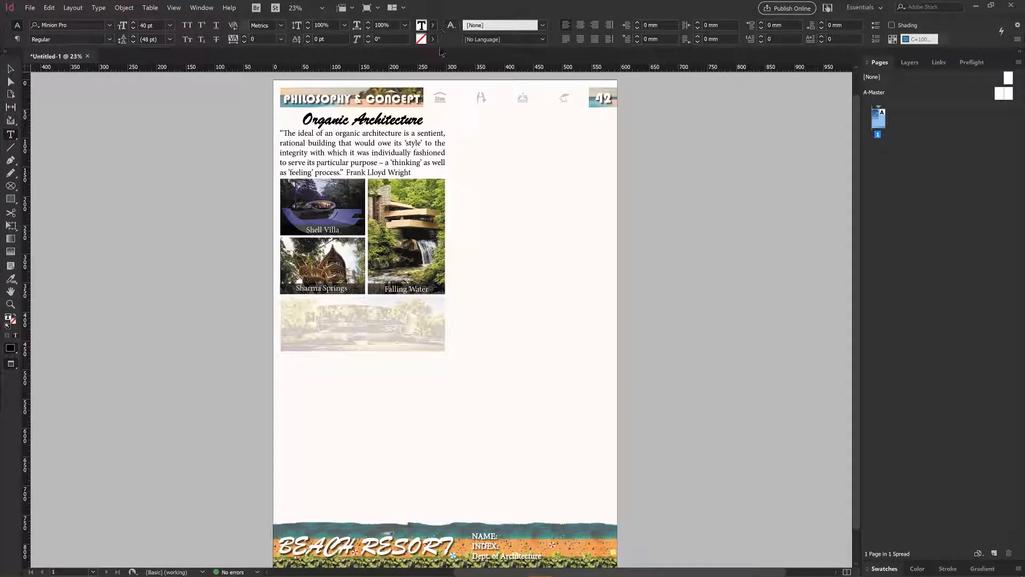
pyautogui.click(432, 39)
pyautogui.click(362, 102)
pyautogui.click(341, 325)
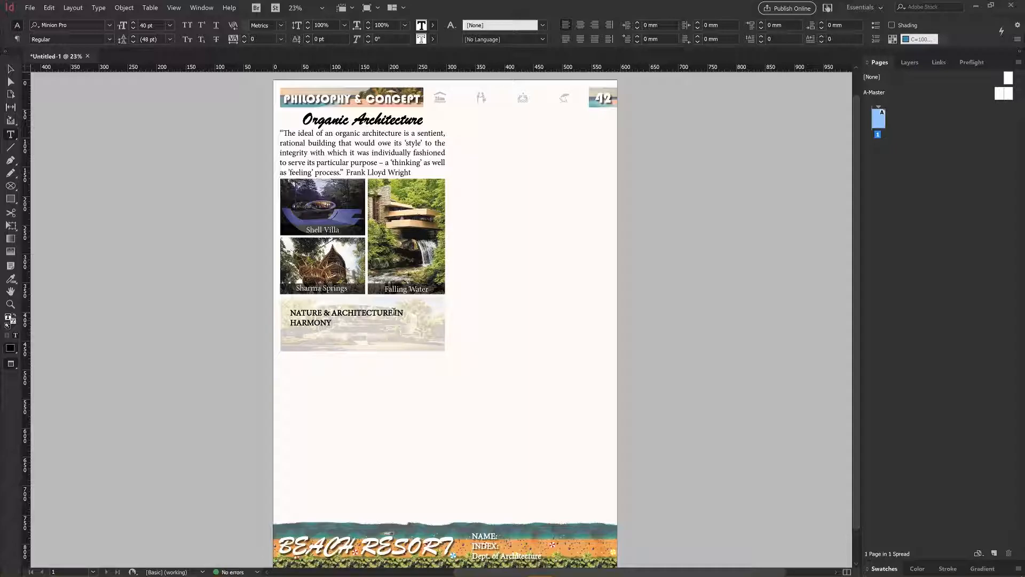
# Centre the "NATURE & ARCHITECTURE IN HARMONY" text within its frame.
pyautogui.hotkey('ctrl', 'a')
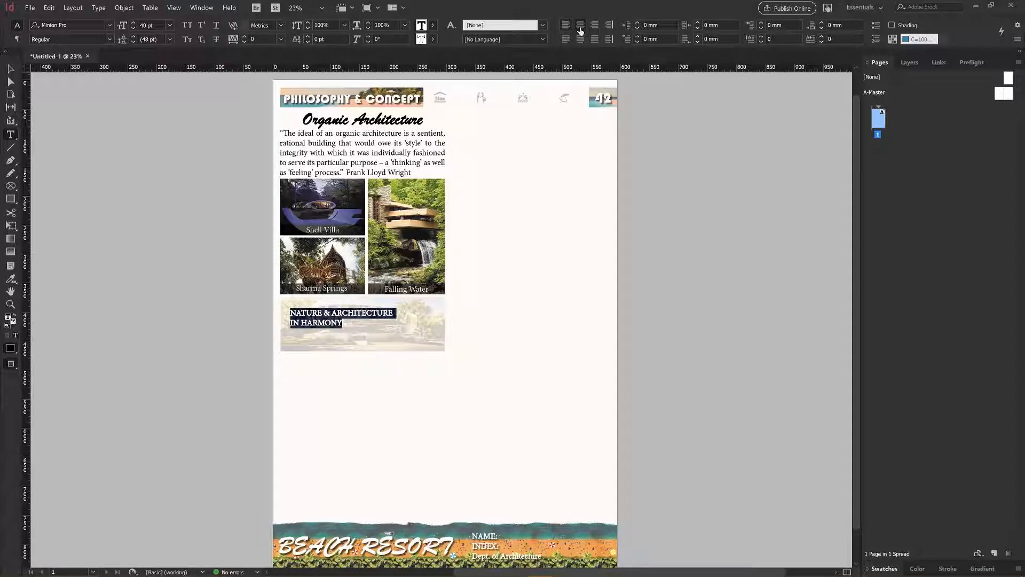
pyautogui.hotkey('ctrl', 'shift', 'c')
pyautogui.press('Escape')
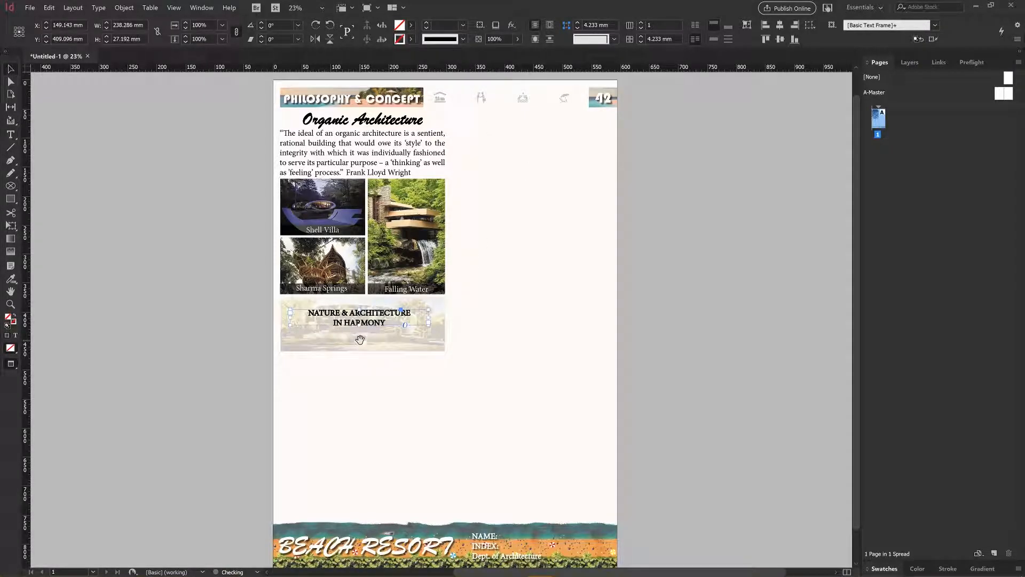
# Duplicate the harmony text frame below the faded picture and widen the copy to the column width, about 284 mm.
pyautogui.moveTo(366, 327); pyautogui.dragTo(351, 368)
pyautogui.click(374, 376)
pyautogui.moveTo(418, 368); pyautogui.dragTo(443, 364)
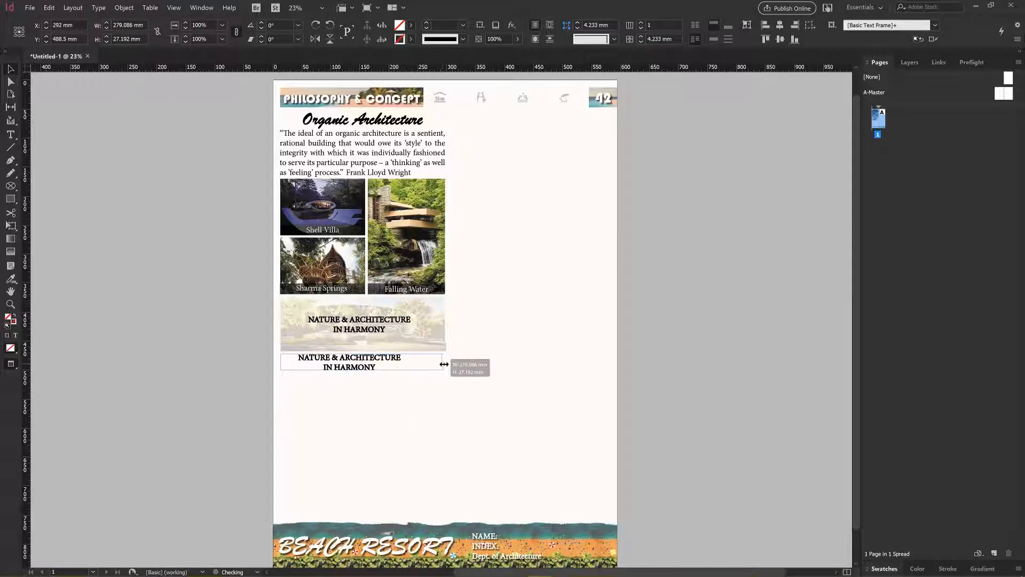
# Replace the duplicated text with "Postulates that guide design of organic Architecture".
pyautogui.doubleClick(393, 369)
pyautogui.hotkey('ctrl', 'a')
pyautogui.write('P')
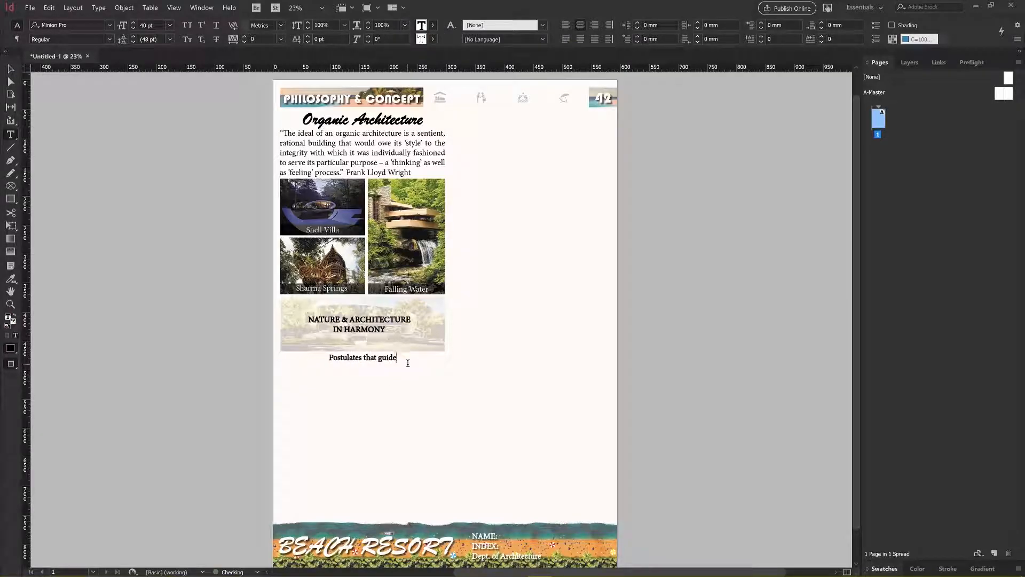
pyautogui.write('Arccitecture')
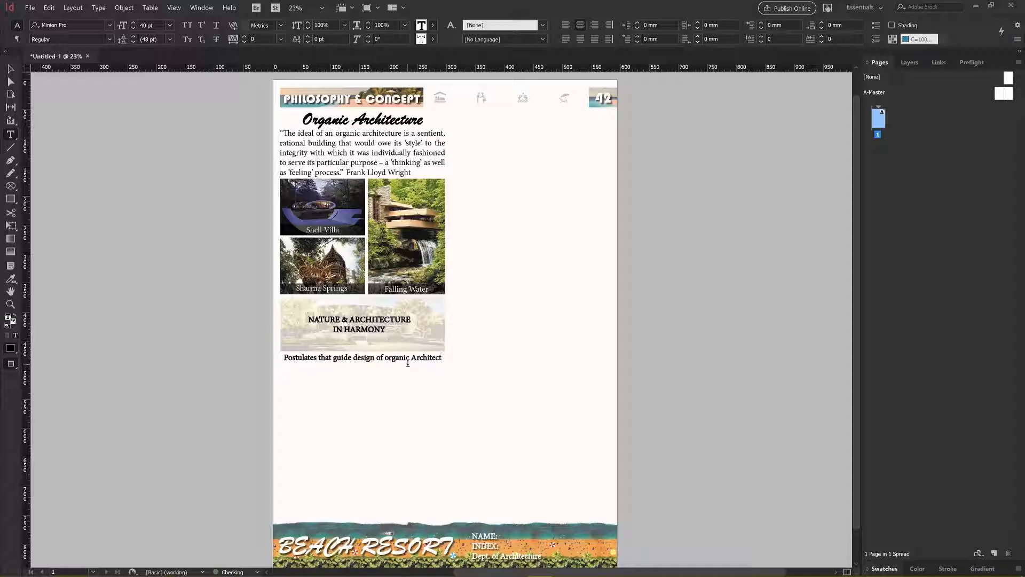
# Remove the outline from "that guide design of" in the postulates line and reduce those words to 30 pt.
pyautogui.moveTo(392, 358); pyautogui.dragTo(335, 357)
pyautogui.click(433, 25)
pyautogui.click(374, 67)
pyautogui.hotkey('ctrl', 'shift', ',')
pyautogui.hotkey('ctrl', 'shift', ',')
pyautogui.hotkey('ctrl', 'shift', ',')
pyautogui.hotkey('ctrl', 'shift', ',')
pyautogui.hotkey('ctrl', 'shift', ',')
# Capitalize the first letter of "organic" in the postulates line.
pyautogui.click(372, 359)
pyautogui.moveTo(371, 359); pyautogui.dragTo(447, 362)
pyautogui.moveTo(372, 358); pyautogui.dragTo(377, 358)
pyautogui.write('O')
pyautogui.press('Escape')
# Enlarge the words "that guide design of" to 37 pt so the postulates line fills the column.
pyautogui.hotkey('ctrl', '=')
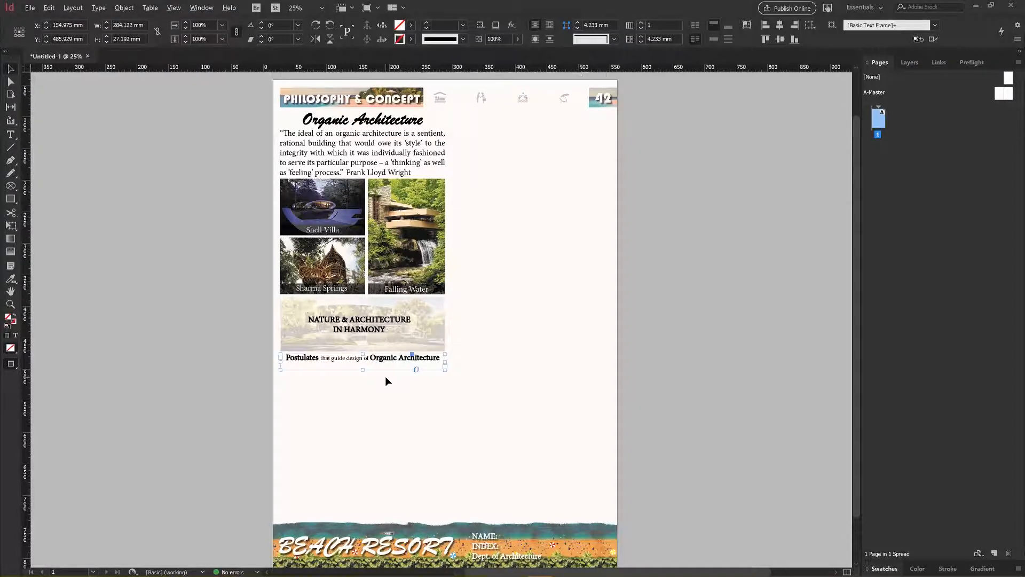
pyautogui.doubleClick(331, 305)
pyautogui.press('Escape')
pyautogui.doubleClick(340, 304)
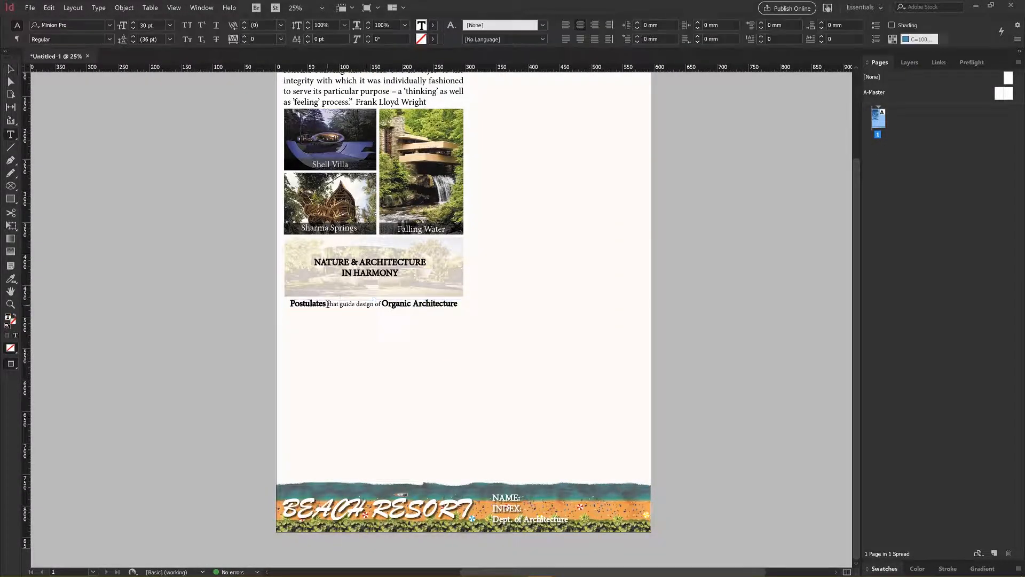
pyautogui.moveTo(328, 304); pyautogui.dragTo(381, 304)
pyautogui.click(133, 23)
pyautogui.click(133, 23)
pyautogui.click(133, 22)
pyautogui.click(133, 22)
pyautogui.click(133, 22)
pyautogui.click(133, 22)
pyautogui.press('Escape')
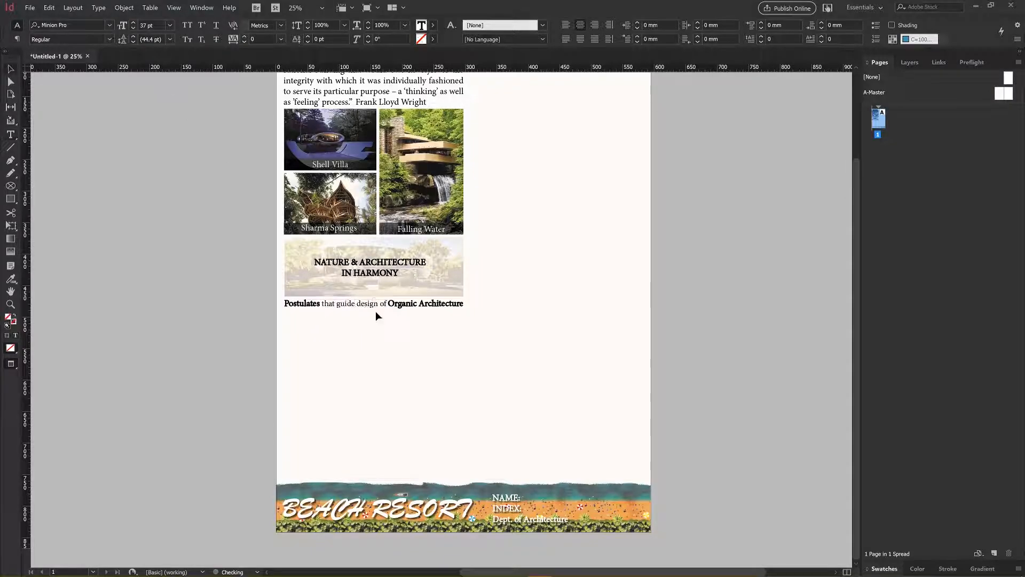
# Place the Fallingwater, Sustainability Treehouse, ARTechnic Shell and 30 St Mary Axe pictures from the project folder below the postulates line.
pyautogui.click(404, 565)
pyautogui.click(932, 216)
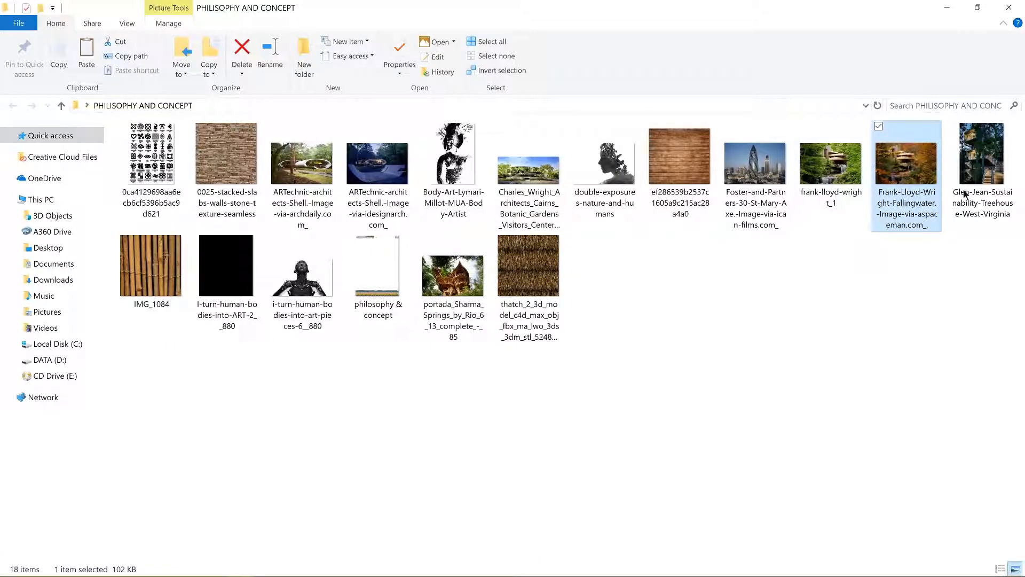
pyautogui.keyDown('ctrl'); pyautogui.click(969, 211); pyautogui.keyUp('ctrl')
pyautogui.keyDown('ctrl'); pyautogui.click(322, 194); pyautogui.keyUp('ctrl')
pyautogui.keyDown('ctrl'); pyautogui.click(755, 198); pyautogui.keyUp('ctrl')
pyautogui.moveTo(755, 197); pyautogui.dragTo(283, 378)
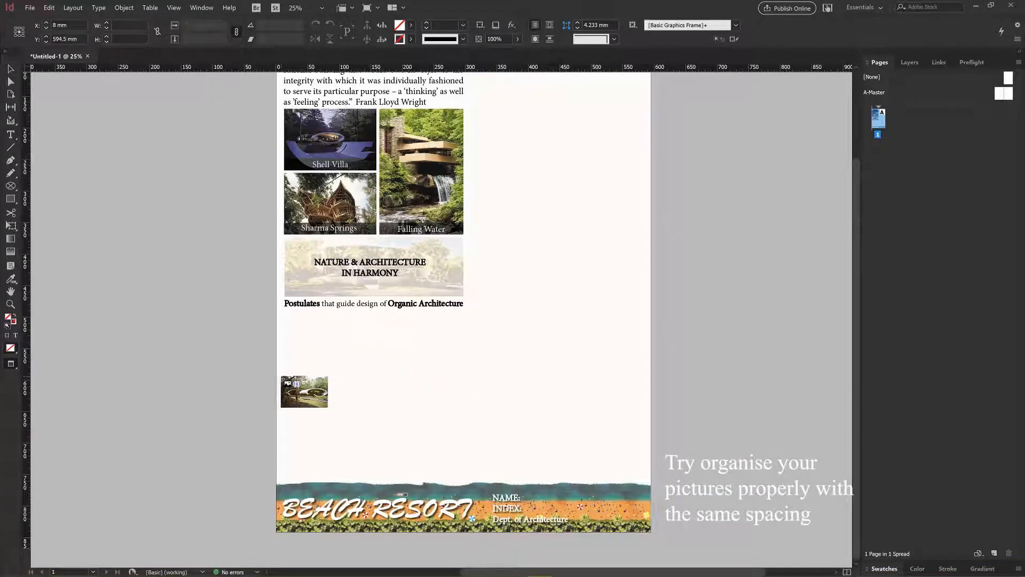
pyautogui.click(283, 378)
pyautogui.click(307, 436)
pyautogui.click(289, 323)
pyautogui.click(395, 318)
# Resize and stack the Fallingwater, Shell and St Mary Axe pictures along the left margin below the postulates line.
pyautogui.moveTo(381, 349); pyautogui.dragTo(376, 334)
pyautogui.moveTo(474, 437); pyautogui.dragTo(374, 370)
pyautogui.click(318, 398)
pyautogui.moveTo(323, 400); pyautogui.dragTo(357, 465)
pyautogui.hotkey('ctrl', 'z')
pyautogui.moveTo(397, 515); pyautogui.dragTo(374, 500)
pyautogui.click(419, 413)
pyautogui.moveTo(420, 413); pyautogui.dragTo(395, 404)
pyautogui.moveTo(370, 437); pyautogui.dragTo(336, 483)
# Crop the treehouse picture to a tall frame beside the stacked pictures and reposition the image inside it.
pyautogui.click(417, 395)
pyautogui.moveTo(421, 398); pyautogui.dragTo(454, 397)
pyautogui.click(384, 394)
pyautogui.moveTo(371, 395); pyautogui.dragTo(379, 395)
pyautogui.moveTo(421, 395); pyautogui.dragTo(419, 398)
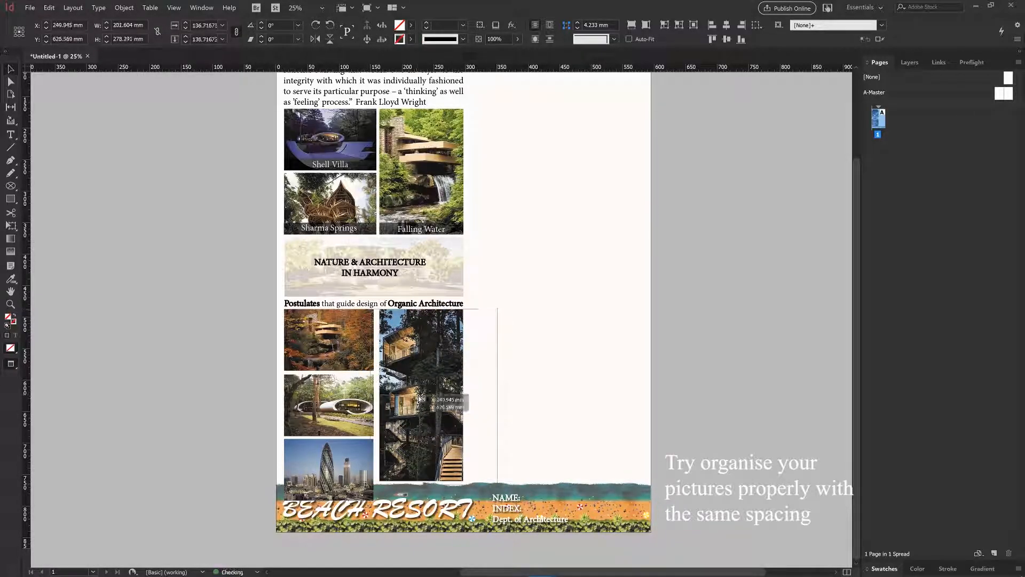
# Show guides and frame edges and mark the gap between the two picture columns with vertical guides, one at 164 mm.
pyautogui.hotkey('ctrl', 'shift', 'a')
pyautogui.scroll(1, 382, 440)
pyautogui.hotkey('alt', 'w')
pyautogui.click(575, 326)
pyautogui.press('w')
pyautogui.scroll(2, 575, 325)
pyautogui.click(376, 258)
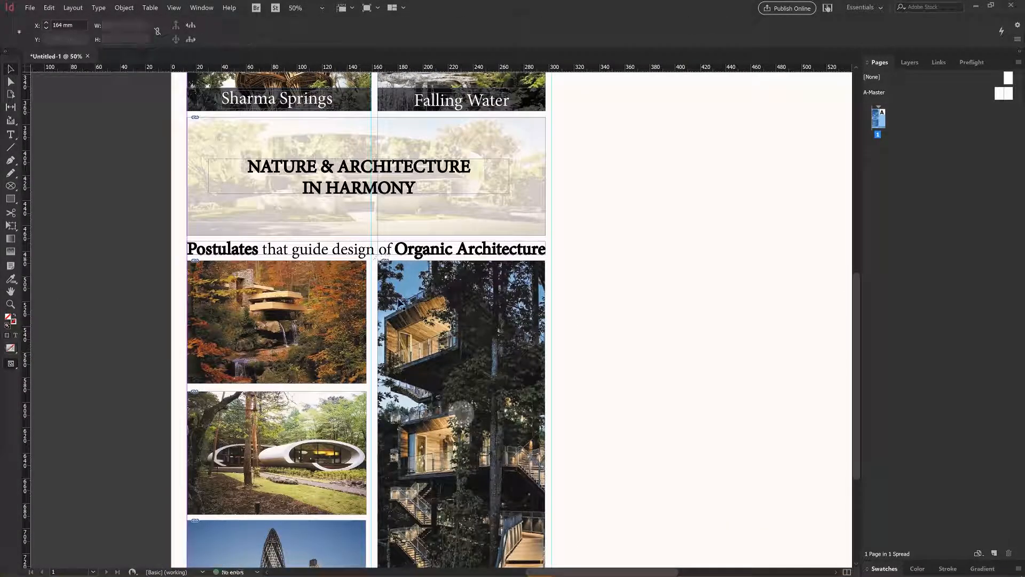
# Shorten the Fallingwater picture, widen it to the column guide filling its frame, and move the Shell picture up beneath it.
pyautogui.scroll(-2, 398, 302)
pyautogui.click(277, 233)
pyautogui.moveTo(330, 333); pyautogui.dragTo(330, 320)
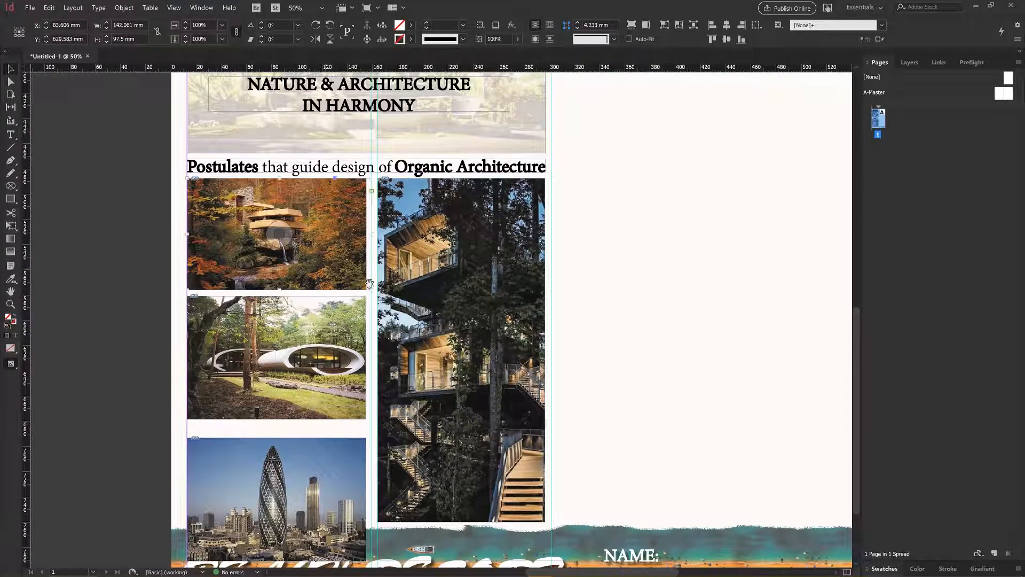
pyautogui.click(276, 234)
pyautogui.hotkey('ctrl', 'alt', 'shift', 'c')
pyautogui.click(155, 348)
# Widen the Shell picture to the column guide, shorten it, and move the St Mary Axe picture up beneath it.
pyautogui.click(276, 357)
pyautogui.moveTo(366, 357); pyautogui.dragTo(371, 358)
pyautogui.click(367, 417)
pyautogui.scroll(-1, 287, 393)
pyautogui.moveTo(326, 393); pyautogui.dragTo(326, 381)
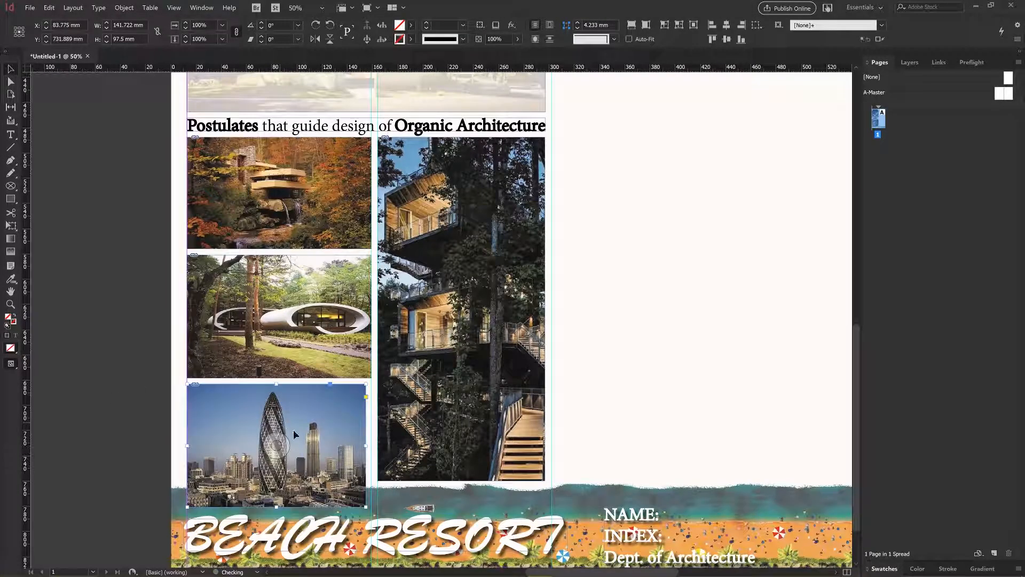
pyautogui.moveTo(286, 430); pyautogui.dragTo(286, 420)
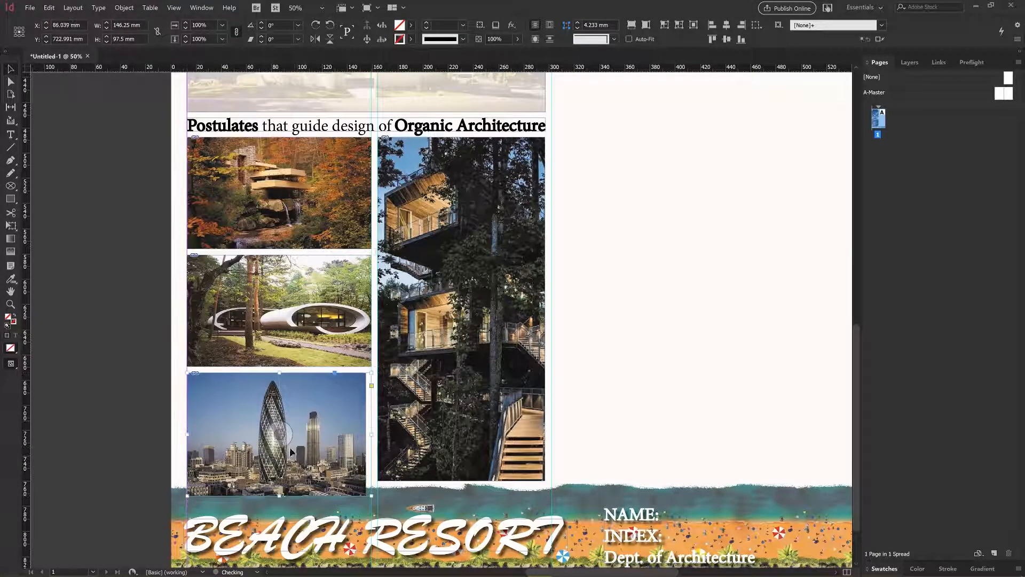
# Crop the St Mary Axe picture level with the bottom of the treehouse picture and enlarge the image to fill its frame.
pyautogui.click(598, 406)
pyautogui.press('w')
pyautogui.doubleClick(361, 428)
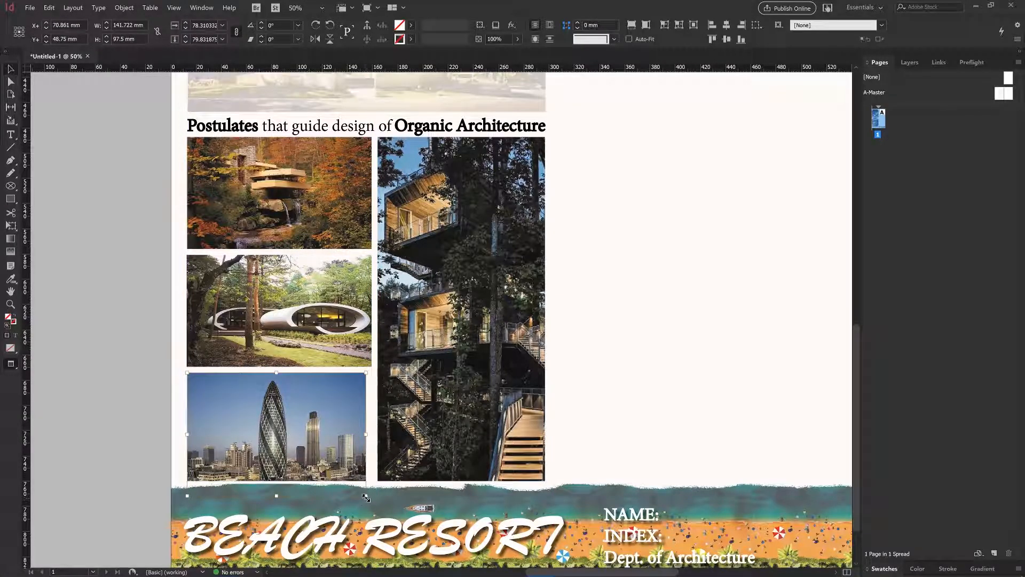
pyautogui.moveTo(366, 493); pyautogui.dragTo(372, 497)
pyautogui.click(581, 467)
pyautogui.moveTo(280, 427); pyautogui.dragTo(280, 424)
pyautogui.click(812, 143)
pyautogui.hotkey('ctrl', '0')
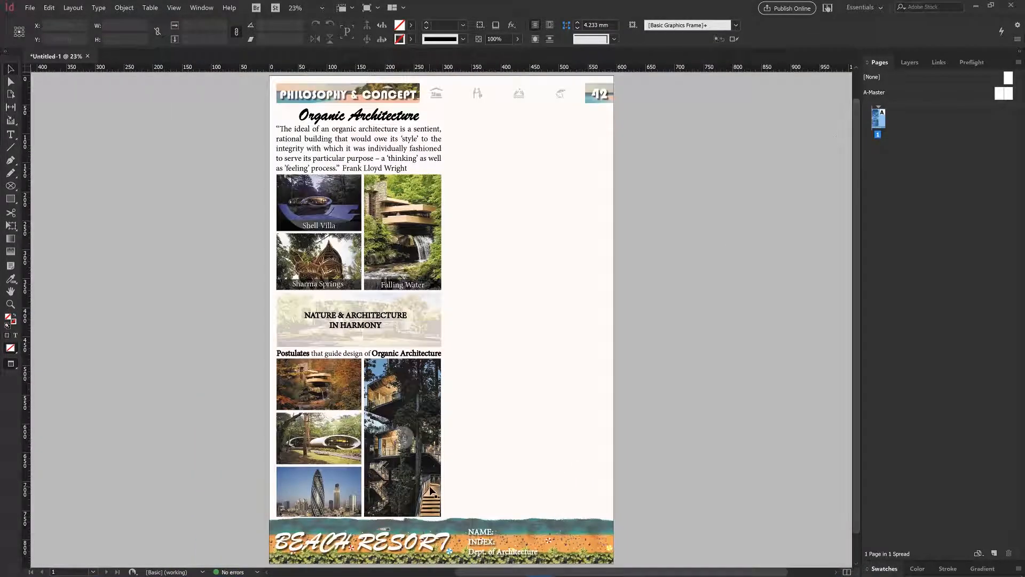
# Copy the translucent black caption bar onto the lower edge of the autumn Fallingwater picture and bring it to the front.
pyautogui.keyDown('alt'); pyautogui.scroll(1, 396, 431); pyautogui.keyUp('alt')
pyautogui.keyDown('alt'); pyautogui.moveTo(354, 266); pyautogui.dragTo(356, 398); pyautogui.keyUp('alt')
pyautogui.scroll(1, 358, 406)
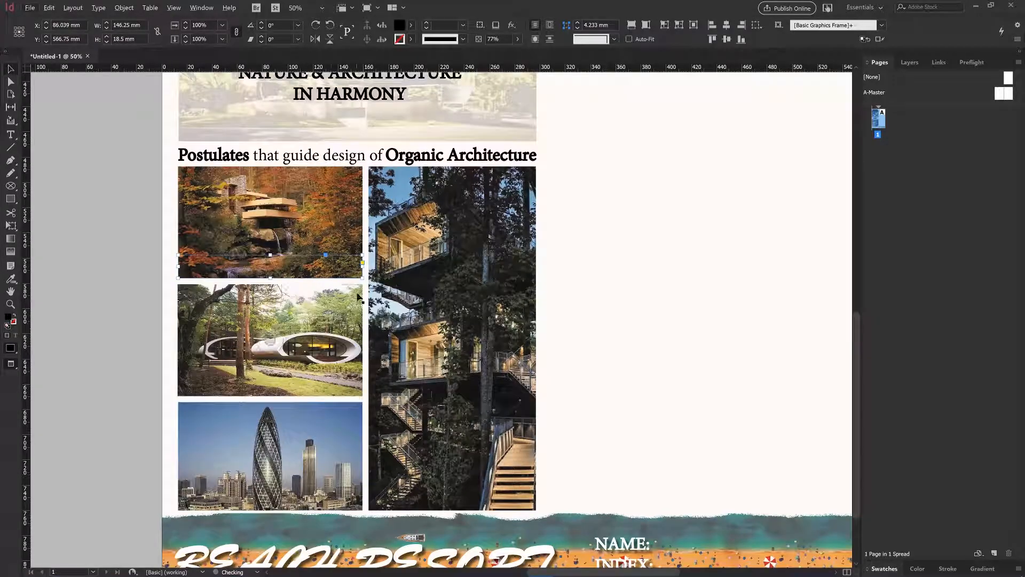
pyautogui.rightClick(335, 267)
pyautogui.click(313, 273)
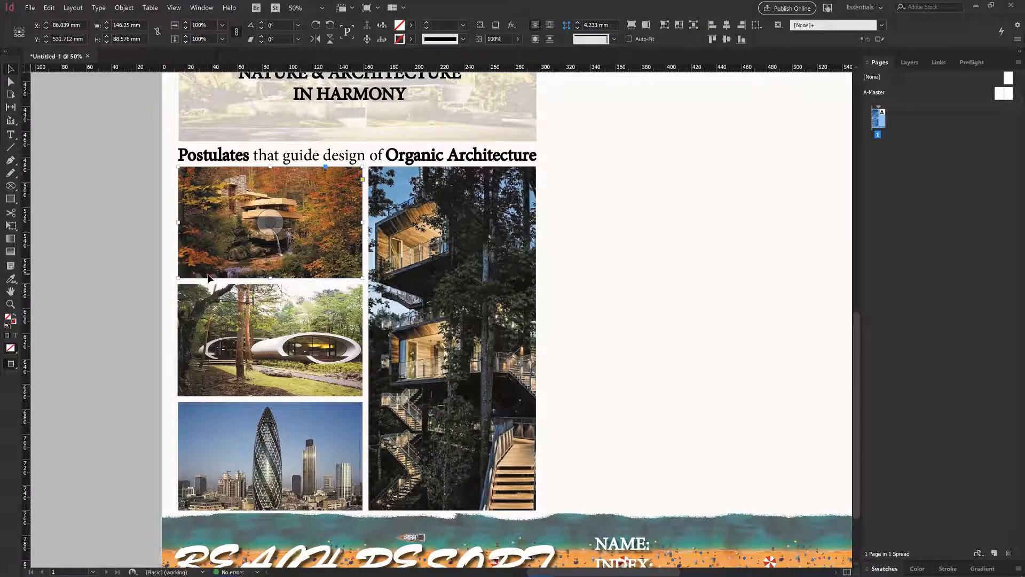
pyautogui.keyDown('alt'); pyautogui.scroll(-1, 165, 280); pyautogui.keyUp('alt')
pyautogui.click(241, 361)
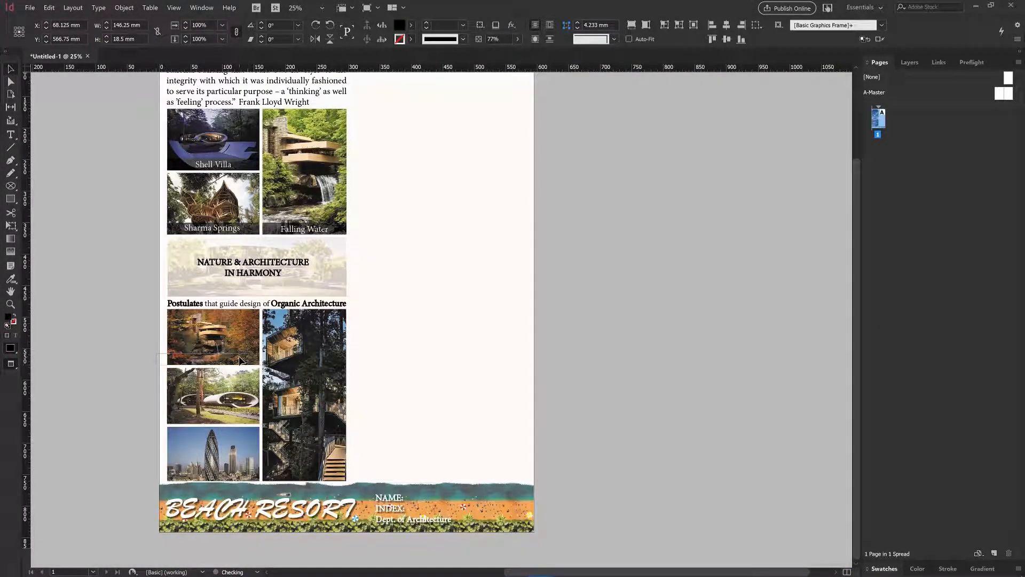
pyautogui.press('w')
pyautogui.keyDown('alt'); pyautogui.scroll(1, 200, 408); pyautogui.keyUp('alt')
pyautogui.rightClick(119, 310)
pyautogui.moveTo(208, 375)
pyautogui.click(331, 375)
# Duplicate the caption bar onto the Shell, St Mary Axe and treehouse pictures, narrowing the last one to the treehouse picture's width.
pyautogui.moveTo(157, 316); pyautogui.dragTo(179, 432)
pyautogui.scroll(-1, 214, 380)
pyautogui.keyDown('alt'); pyautogui.moveTo(214, 382); pyautogui.dragTo(417, 500); pyautogui.keyUp('alt')
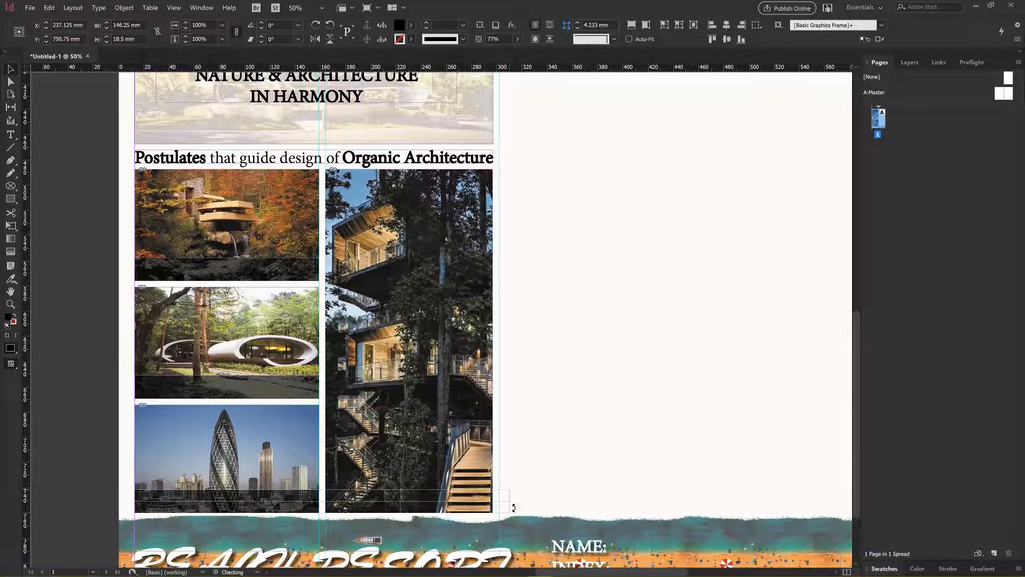
pyautogui.moveTo(511, 508); pyautogui.dragTo(496, 508)
pyautogui.click(581, 401)
# Add a centred "Building & Site" caption on the Fallingwater picture's bar with Paper as both fill and stroke colour.
pyautogui.press('t')
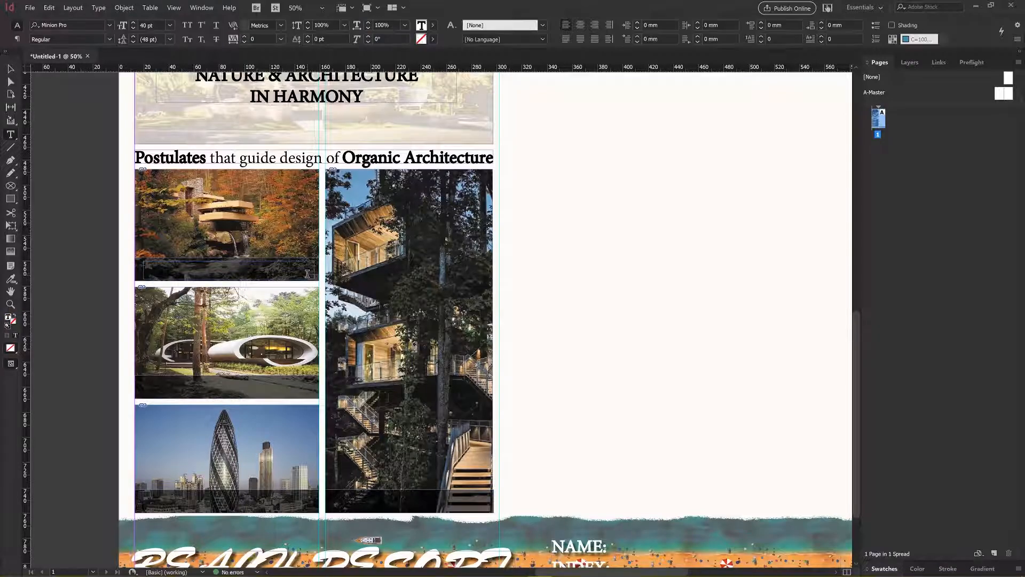
pyautogui.write('Site')
pyautogui.hotkey('ctrl', 'a')
pyautogui.click(433, 39)
pyautogui.click(363, 92)
pyautogui.click(432, 25)
pyautogui.click(363, 79)
pyautogui.click(580, 38)
pyautogui.press('Escape')
# Copy the "Building & Site" caption onto the bars of the Shell, St Mary Axe and treehouse pictures.
pyautogui.keyDown('alt'); pyautogui.moveTo(259, 265); pyautogui.dragTo(259, 383); pyautogui.keyUp('alt')
pyautogui.keyDown('alt'); pyautogui.moveTo(251, 382); pyautogui.dragTo(251, 497); pyautogui.keyUp('alt')
pyautogui.keyDown('alt'); pyautogui.moveTo(262, 500); pyautogui.dragTo(439, 507); pyautogui.keyUp('alt')
# Change the copied captions to "Materials" on the treehouse, "Simplicity" on St Mary Axe and "Proportion" on the Shell picture.
pyautogui.doubleClick(439, 505)
pyautogui.hotkey('ctrl', 'a')
pyautogui.write('Materials')
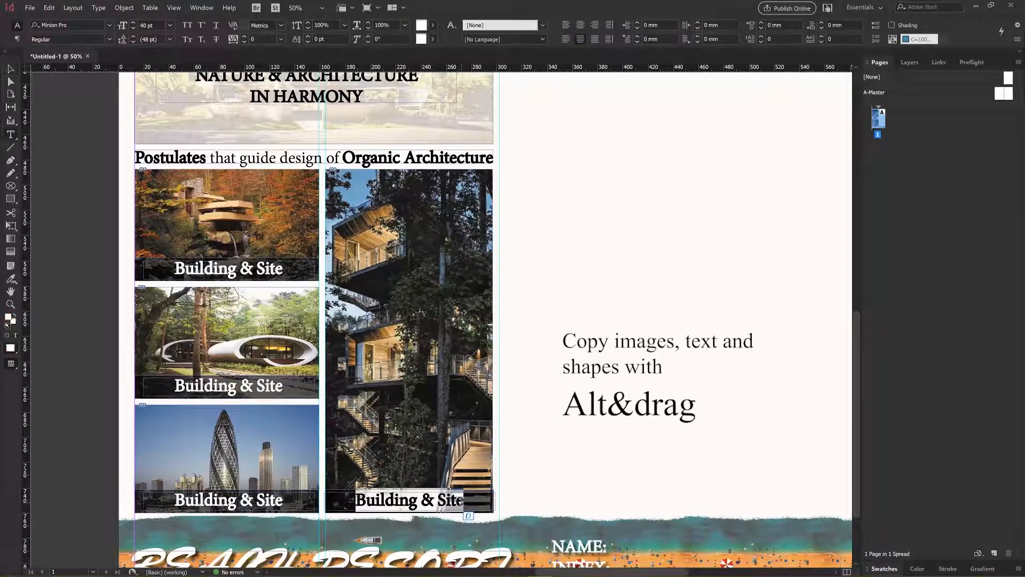
pyautogui.write('Simplicity')
pyautogui.click(287, 385)
pyautogui.hotkey('ctrl', 'a')
pyautogui.write('Proportion')
pyautogui.press('Escape')
pyautogui.click(821, 176)
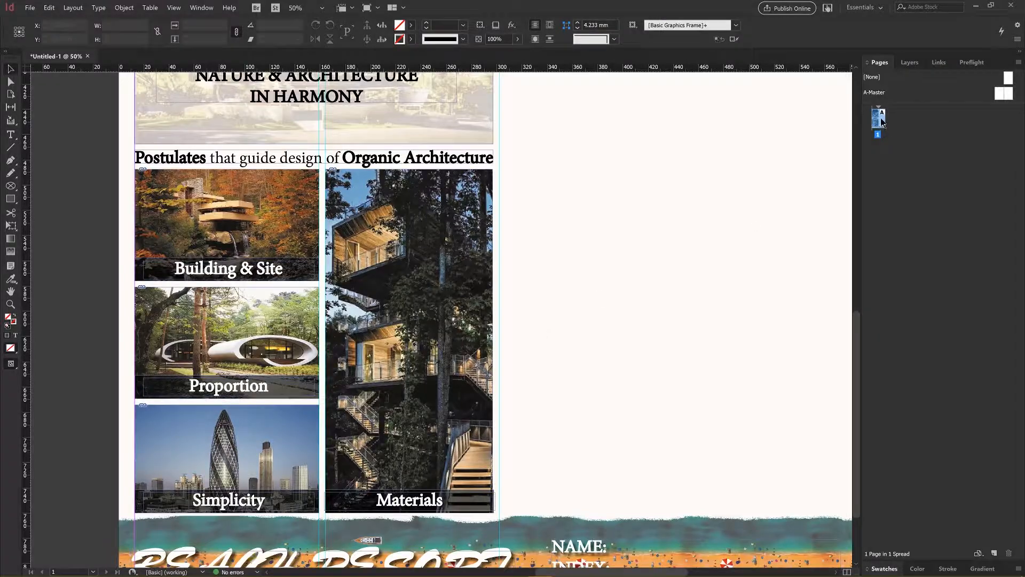
# Add the title "CONCEPT: THE SEAMLESS TRIANGLE" at the head of the page's empty right half and give it a black stroke.
pyautogui.hotkey('ctrl', '0')
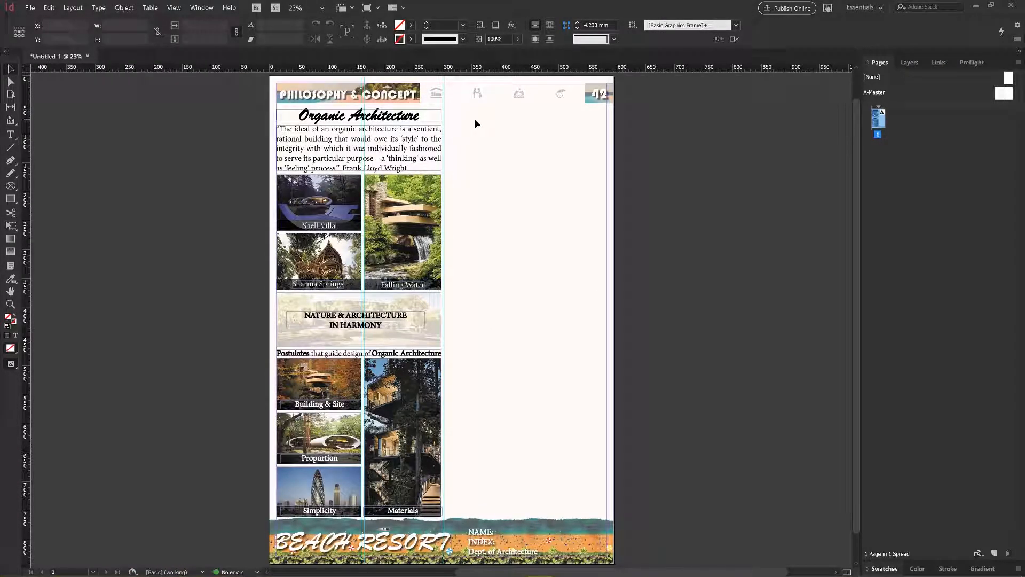
pyautogui.press('t')
pyautogui.moveTo(451, 109); pyautogui.dragTo(607, 120)
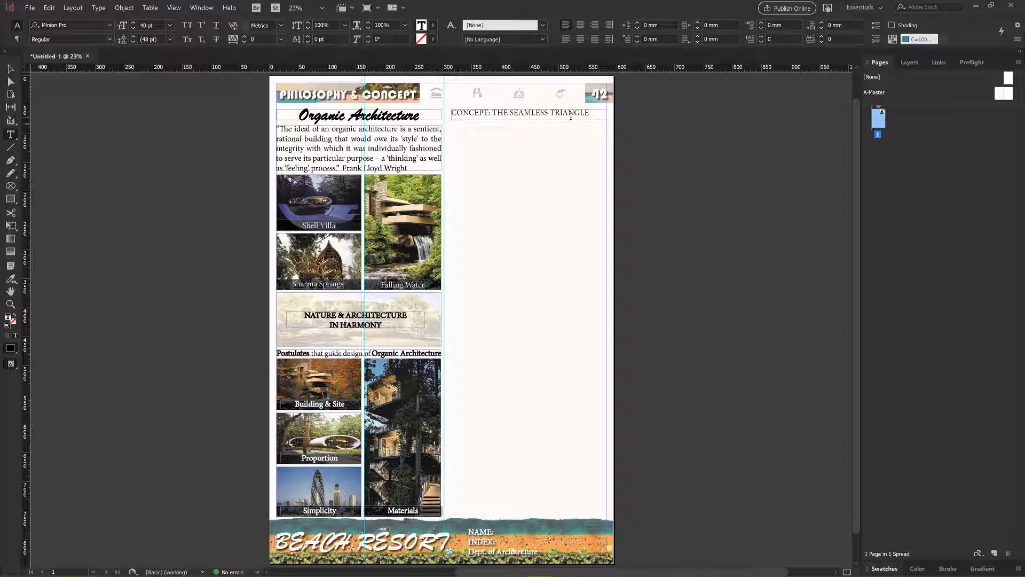
pyautogui.tripleClick(570, 116)
pyautogui.click(434, 40)
pyautogui.click(359, 101)
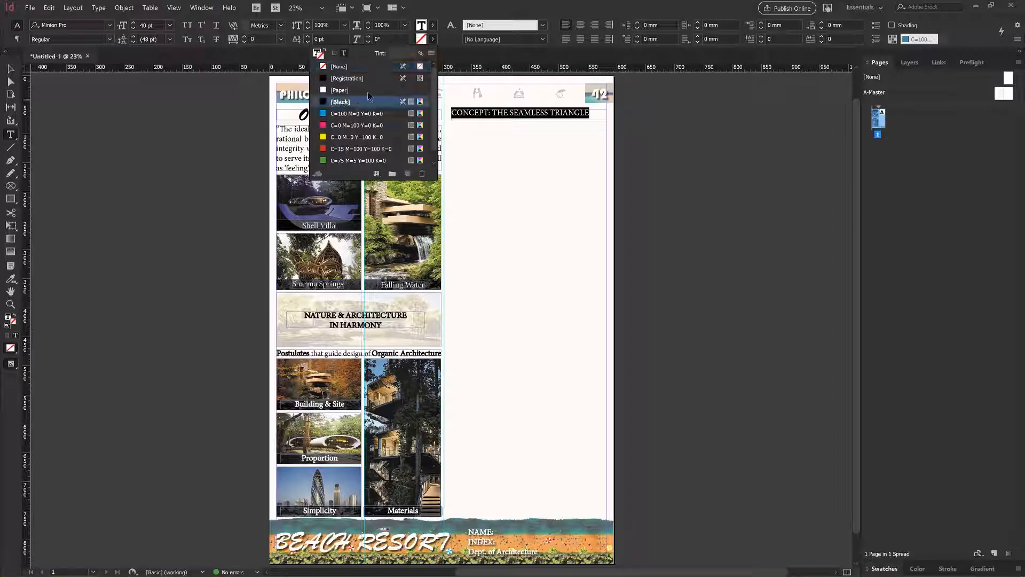
pyautogui.click(511, 112)
pyautogui.press('Escape')
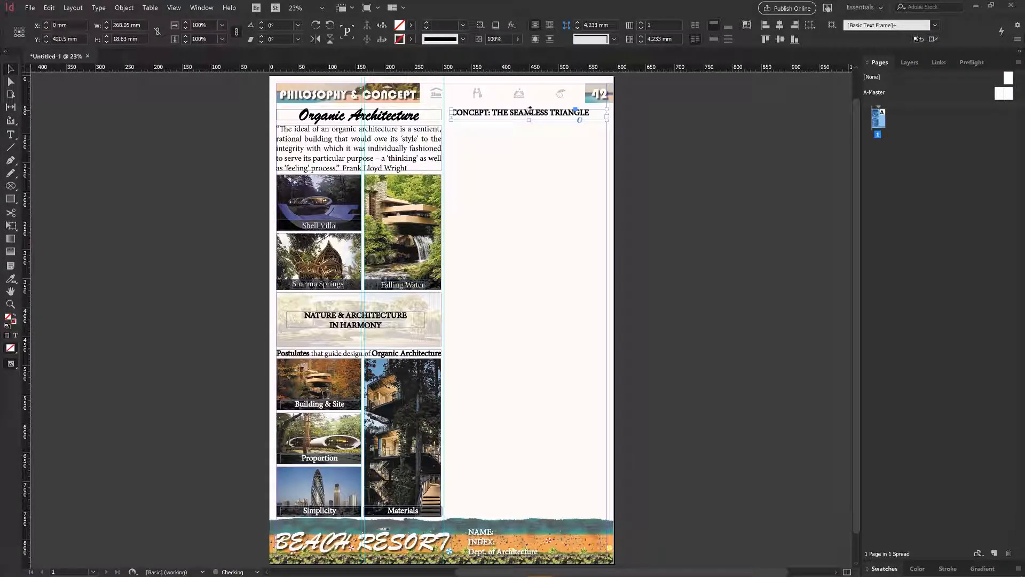
# Fit the concept title's frame to its text and centre it across the page's right half.
pyautogui.doubleClick(529, 109)
pyautogui.click(523, 146)
pyautogui.click(606, 122)
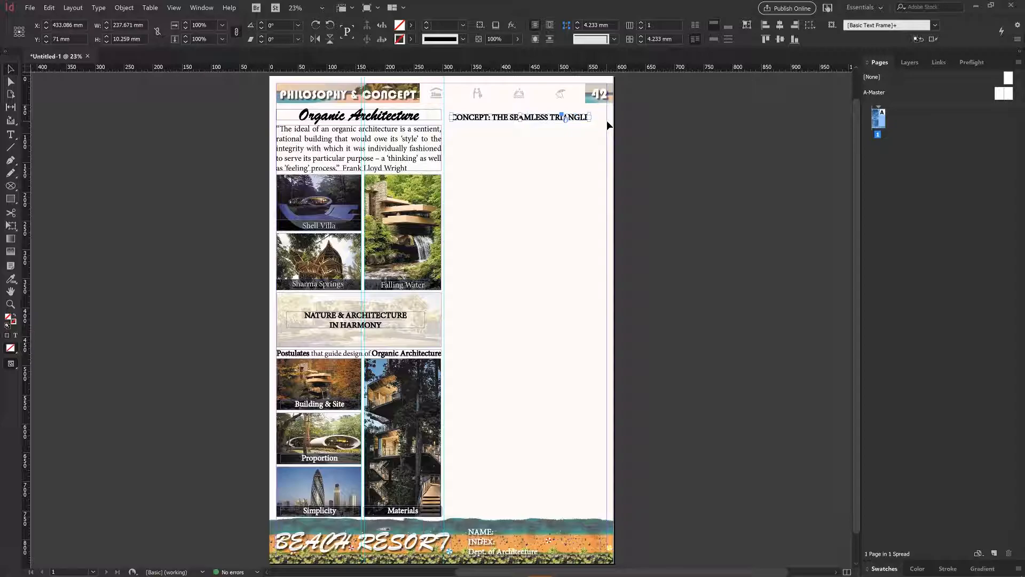
pyautogui.click(547, 127)
# Copy the "Seamless" definition from the sticky note and paste it below the concept title in a column-wide text frame.
pyautogui.moveTo(283, 560)
pyautogui.click(213, 566)
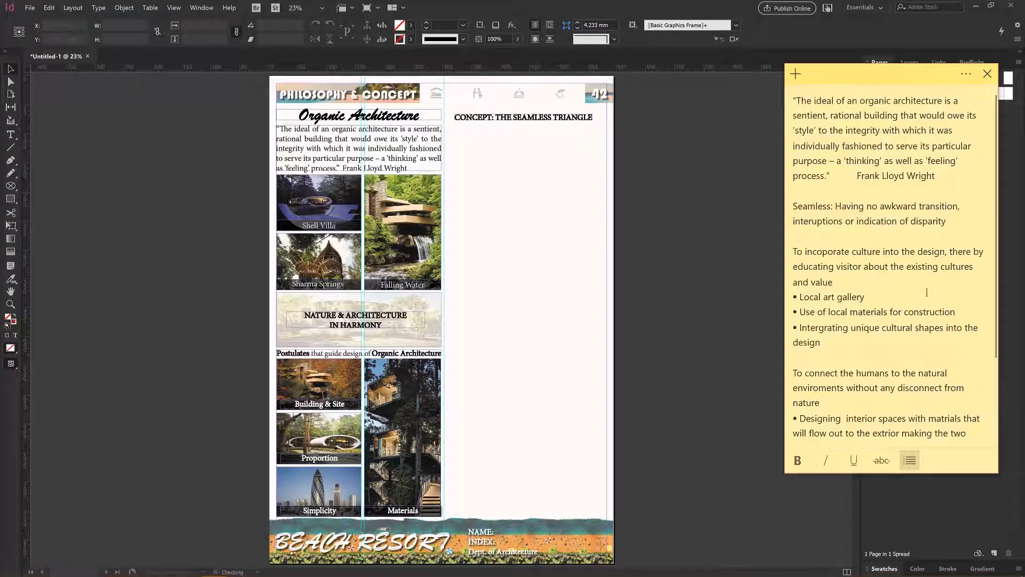
pyautogui.moveTo(795, 206); pyautogui.dragTo(912, 213)
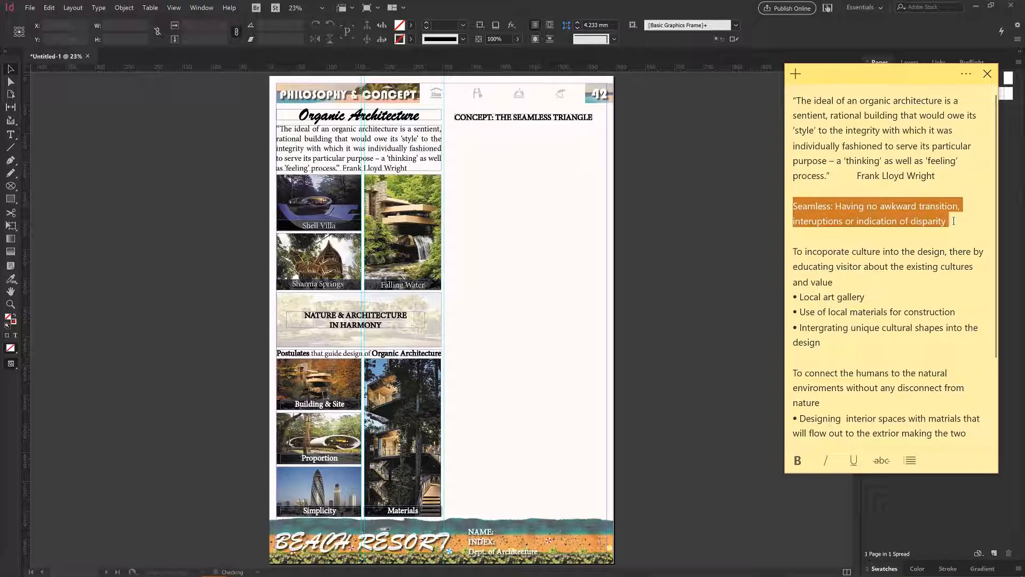
pyautogui.click(737, 197)
pyautogui.hotkey('ctrl', 'v')
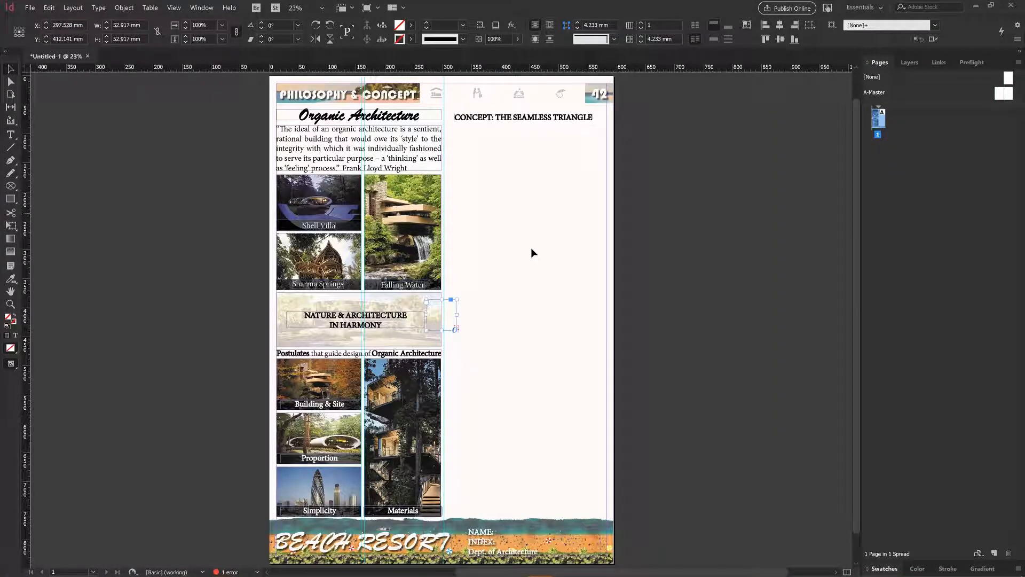
pyautogui.moveTo(492, 226); pyautogui.dragTo(606, 141)
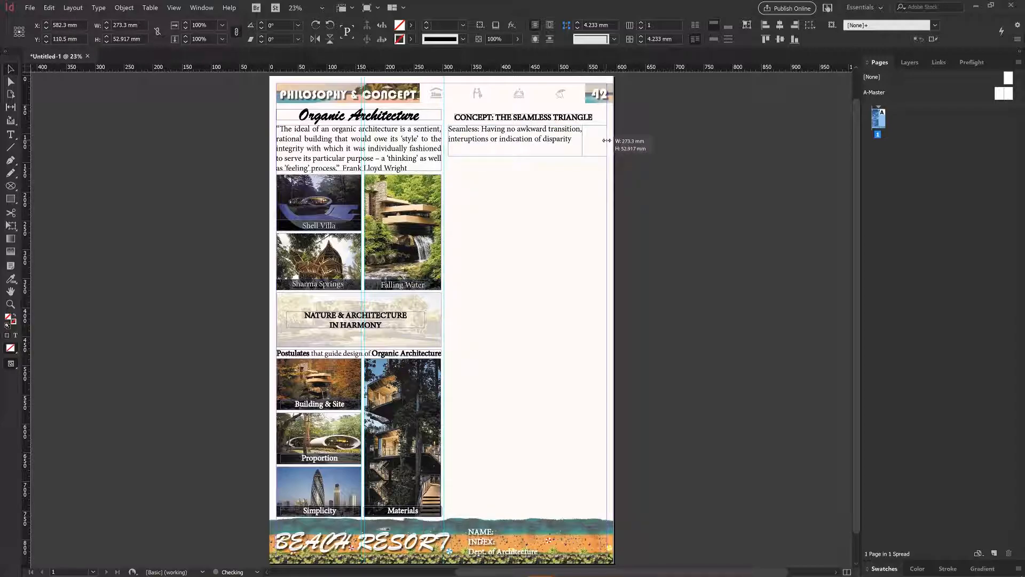
# Try centred and justified alignment on the "Seamless" definition before setting it back to left alignment.
pyautogui.doubleClick(505, 139)
pyautogui.hotkey('ctrl', 'a')
pyautogui.click(581, 26)
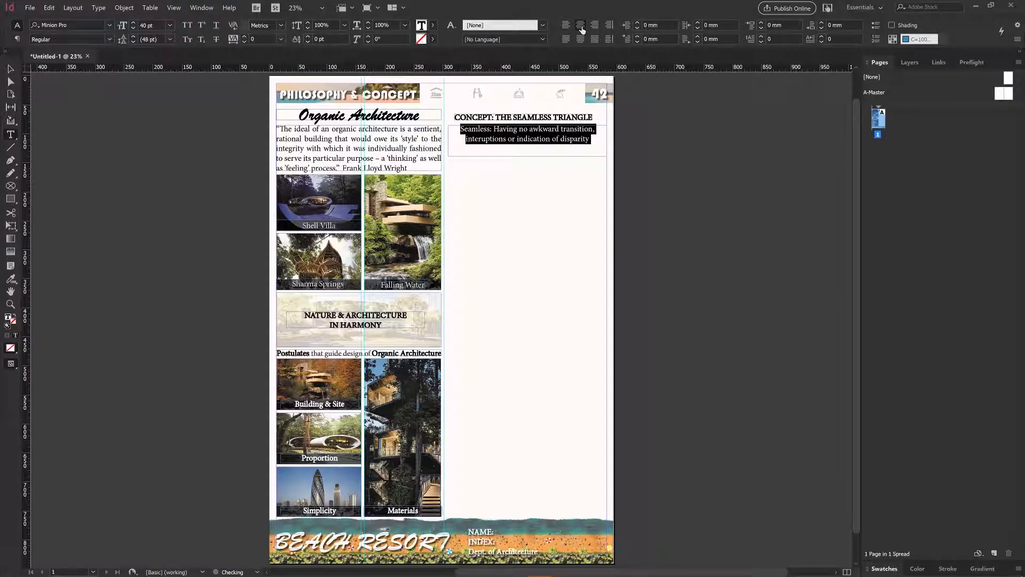
pyautogui.click(581, 40)
pyautogui.click(567, 41)
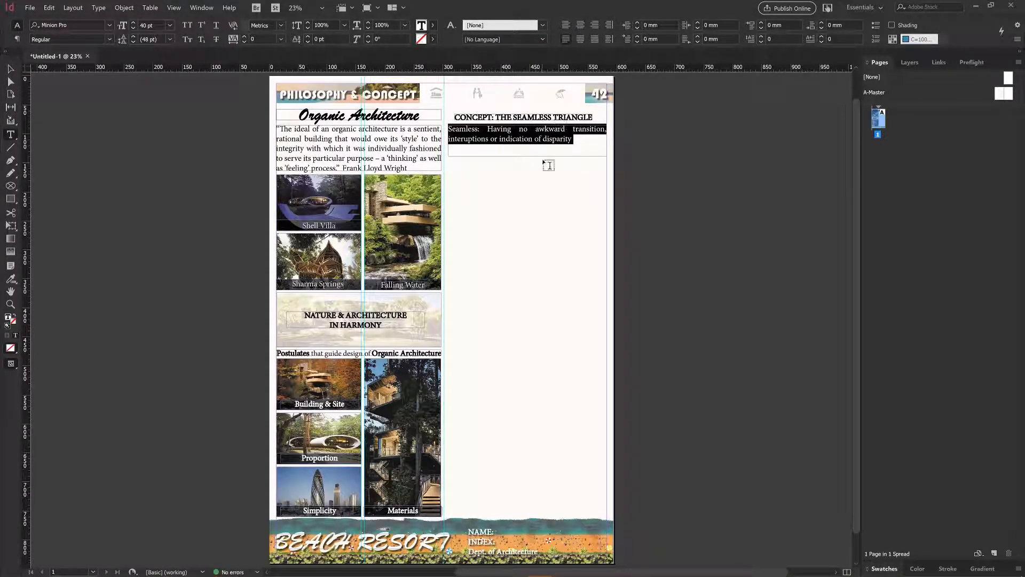
pyautogui.click(545, 141)
pyautogui.hotkey('ctrl', 'a')
pyautogui.click(565, 25)
pyautogui.press('Escape')
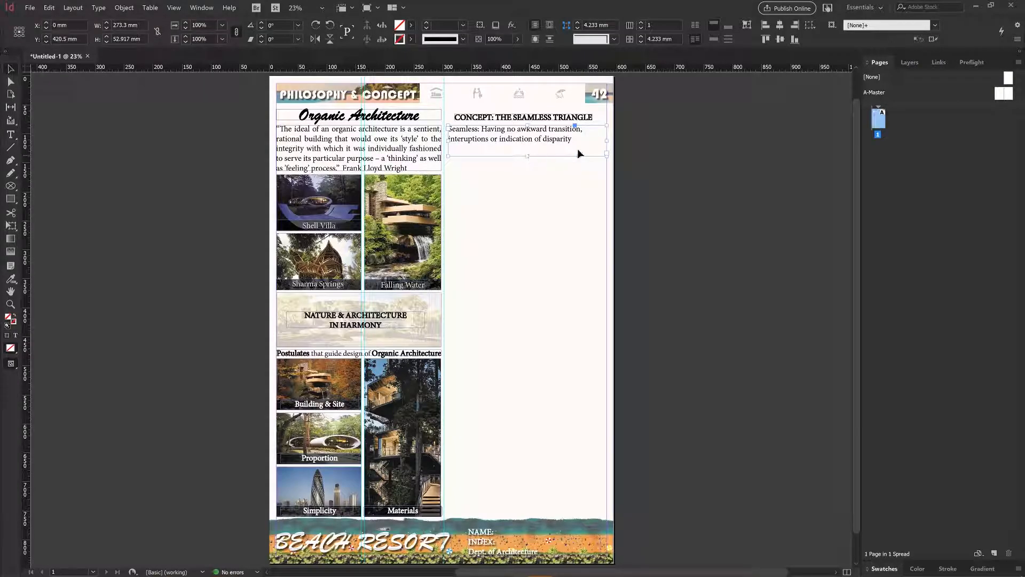
# Shorten the "Seamless" definition's text frame to about 44 mm high.
pyautogui.doubleClick(583, 142)
pyautogui.press('Escape')
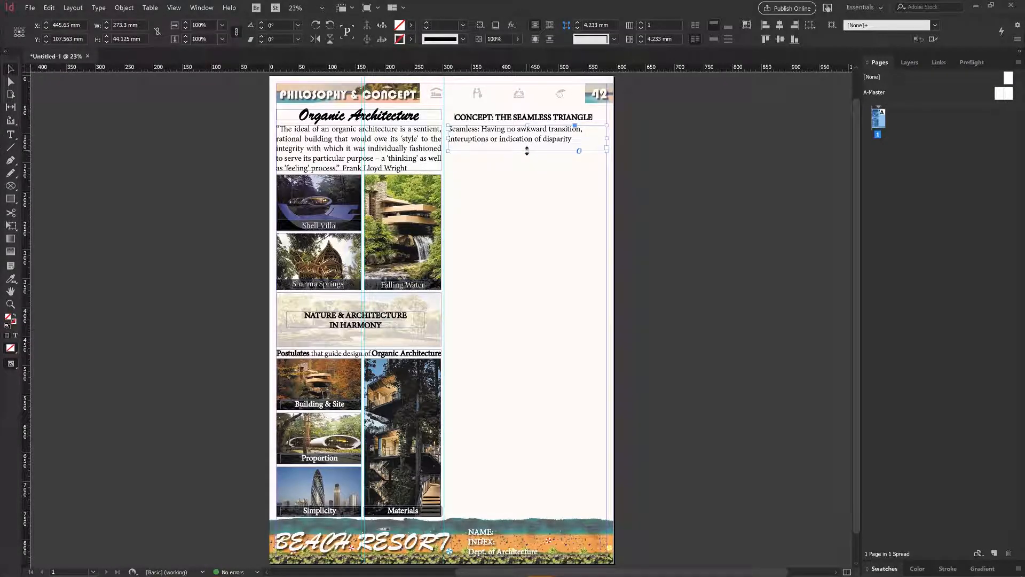
pyautogui.moveTo(528, 150); pyautogui.dragTo(528, 151)
pyautogui.click(526, 182)
# Draw a circle about 168 mm in diameter below the definition and fill it with C=100 M=0 Y=0 K=0.
pyautogui.rightClick(10, 197)
pyautogui.click(43, 223)
pyautogui.moveTo(484, 201)
pyautogui.mouseDown()
pyautogui.moveTo(555, 157)
pyautogui.moveTo(545, 160)
pyautogui.mouseUp()
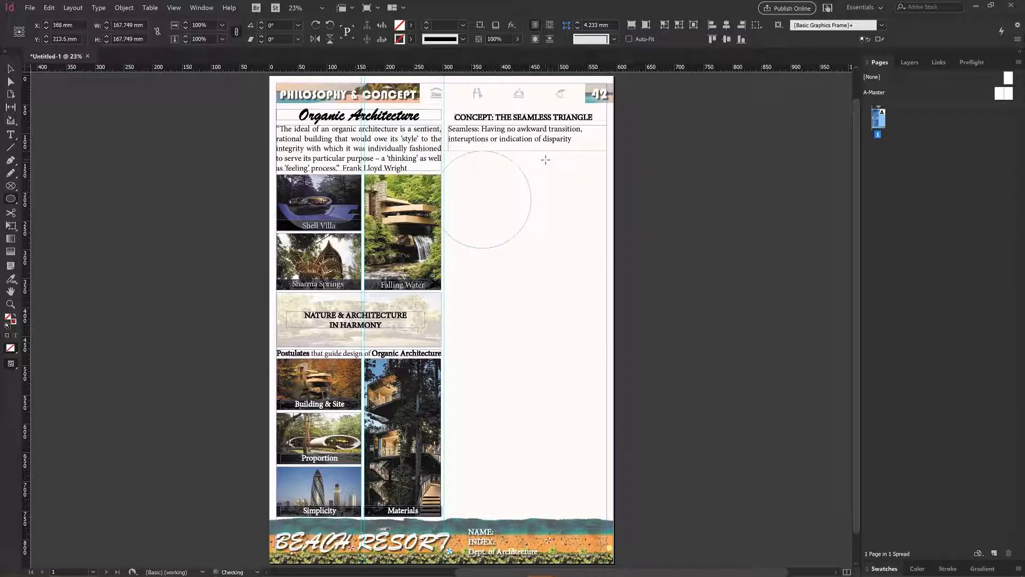
pyautogui.click(411, 25)
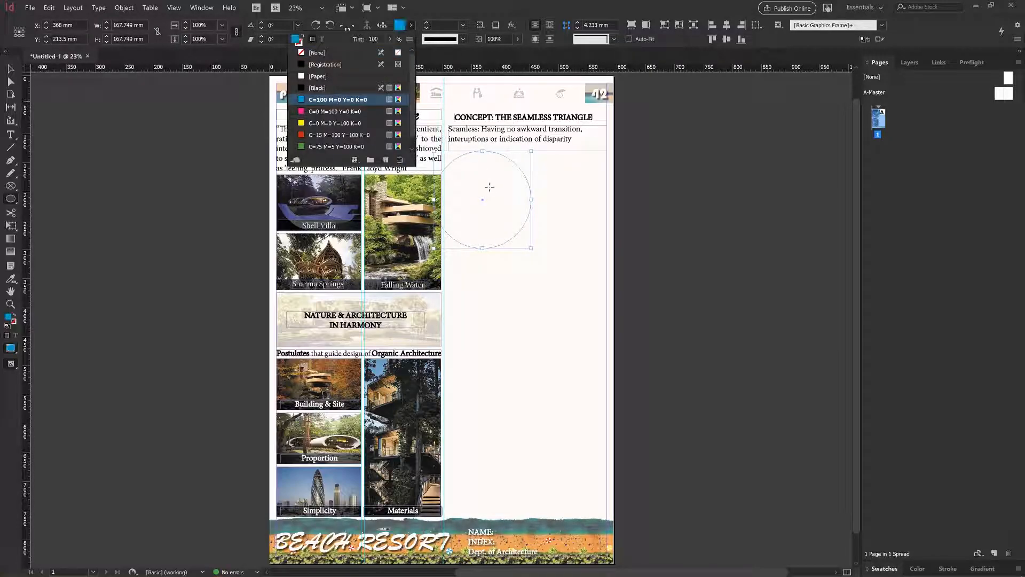
pyautogui.click(321, 101)
pyautogui.click(488, 192)
# Duplicate the circle into a vertical stack of three and distribute the circles evenly down the right half.
pyautogui.click(559, 300)
pyautogui.press('v')
pyautogui.moveTo(493, 218); pyautogui.dragTo(524, 301)
pyautogui.moveTo(524, 300); pyautogui.dragTo(545, 216)
pyautogui.click(790, 30)
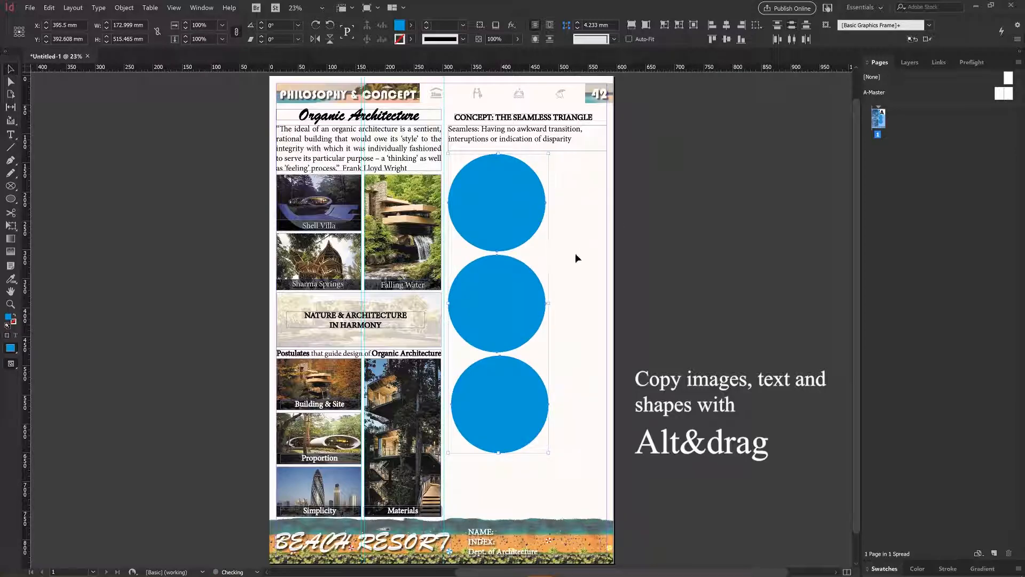
# Nudge the three selected circles upward, closer to the "Seamless" definition.
pyautogui.press('Up')
pyautogui.press('Up')
pyautogui.press('Up')
pyautogui.press('Up')
pyautogui.press('Up')
pyautogui.press('Up')
pyautogui.press('Up')
pyautogui.press('Up')
pyautogui.press('Up')
pyautogui.press('Up')
pyautogui.press('Up')
pyautogui.press('Up')
pyautogui.press('Up')
pyautogui.press('Up')
pyautogui.press('Up')
pyautogui.press('Up')
pyautogui.press('Up')
pyautogui.press('Up')
pyautogui.press('Up')
pyautogui.press('Up')
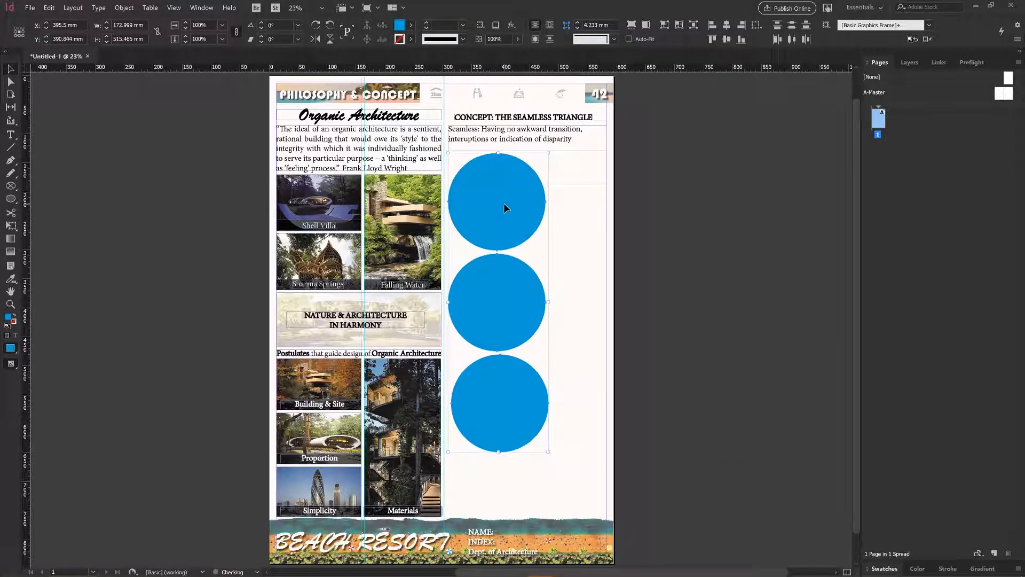
pyautogui.press('Up')
pyautogui.press('Up')
pyautogui.press('Up')
pyautogui.press('Up')
pyautogui.press('Up')
pyautogui.press('Up')
pyautogui.press('Up')
pyautogui.press('Up')
pyautogui.press('Up')
pyautogui.press('Up')
pyautogui.press('Up')
pyautogui.press('Up')
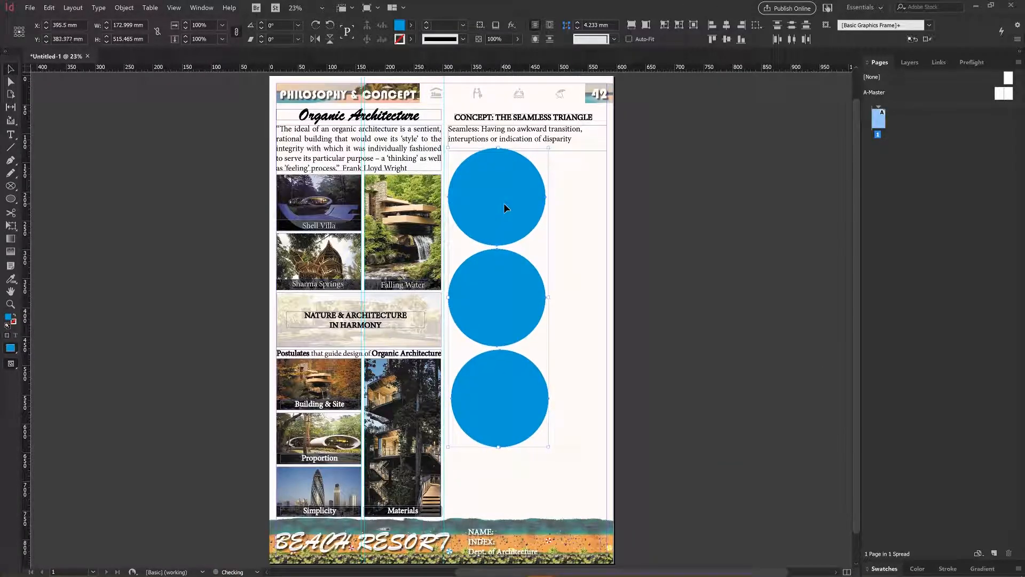
# Move the middle circle across to the page's right margin so the three circles alternate sides.
pyautogui.moveTo(504, 301); pyautogui.dragTo(532, 289)
pyautogui.click(600, 300)
pyautogui.hotkey('ctrl', 'z')
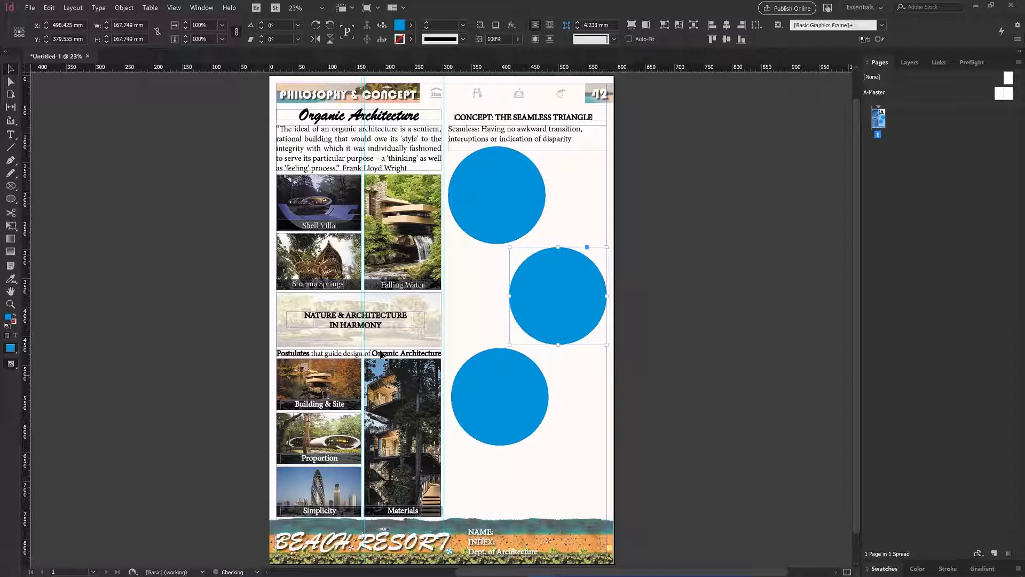
pyautogui.click(464, 336)
# Draw a rectangle about 137 by 122 mm from the upper circle to the right margin and fill it with black.
pyautogui.click(11, 199)
pyautogui.click(40, 199)
pyautogui.moveTo(526, 165); pyautogui.dragTo(609, 233)
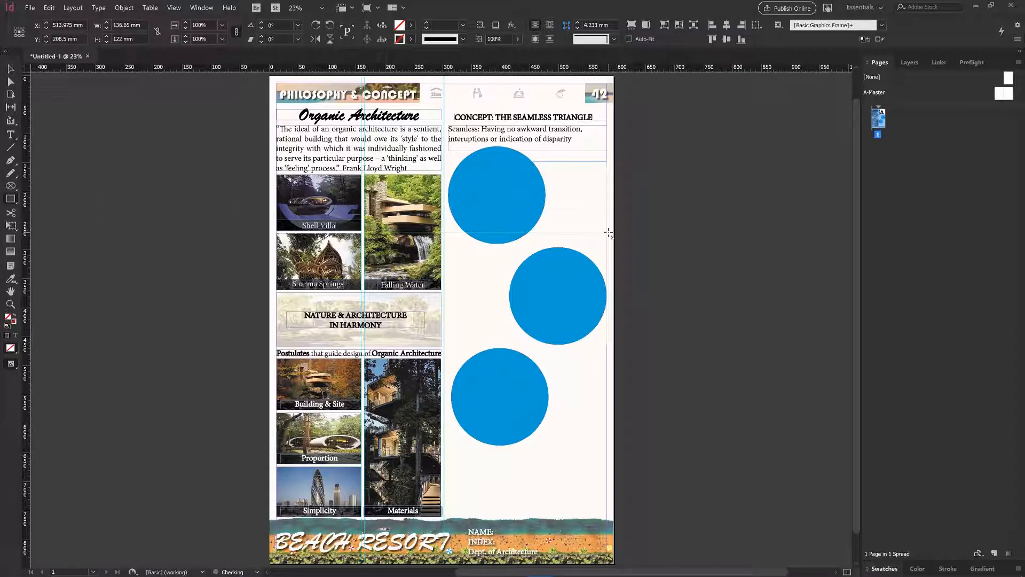
pyautogui.click(411, 25)
pyautogui.click(326, 84)
# Copy the black rectangle beside the other two circles and send all three rectangles to the back.
pyautogui.moveTo(583, 213); pyautogui.dragTo(575, 400)
pyautogui.keyDown('shift'); pyautogui.click(579, 195); pyautogui.keyUp('shift')
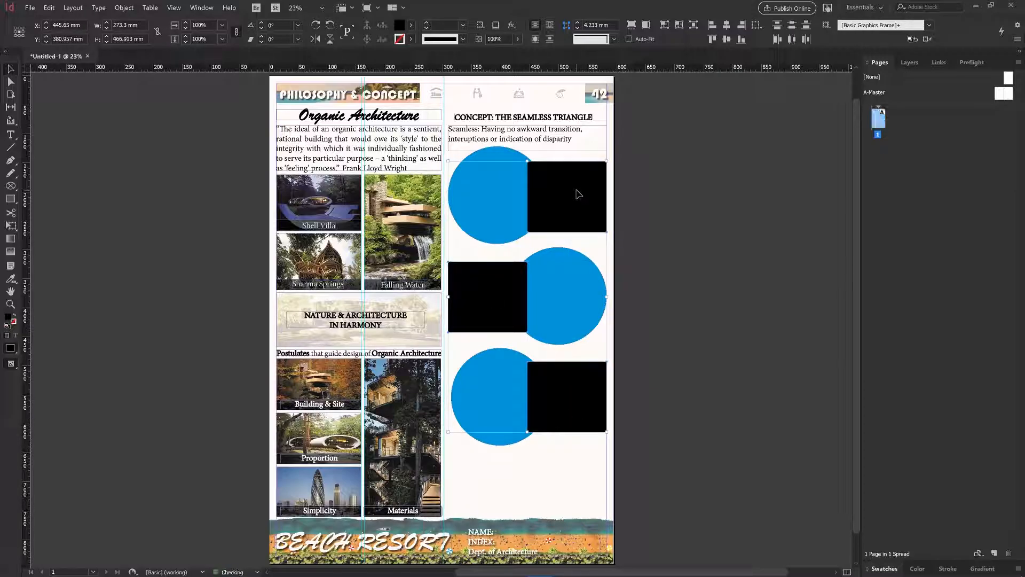
pyautogui.hotkey('ctrl', 'shift', '[')
pyautogui.click(651, 221)
# Reduce the black fill tint of the three rectangles to 29%.
pyautogui.click(591, 215)
pyautogui.keyDown('shift'); pyautogui.click(505, 283); pyautogui.keyUp('shift')
pyautogui.keyDown('shift'); pyautogui.click(568, 394); pyautogui.keyUp('shift')
pyautogui.click(412, 28)
pyautogui.click(390, 39)
pyautogui.moveTo(398, 52); pyautogui.dragTo(350, 58)
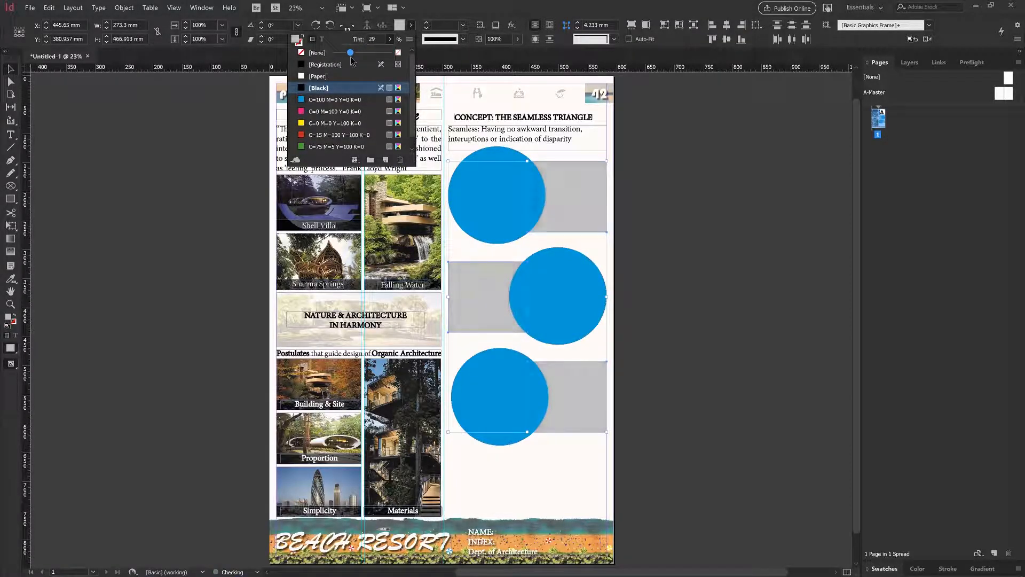
pyautogui.click(682, 224)
pyautogui.click(682, 225)
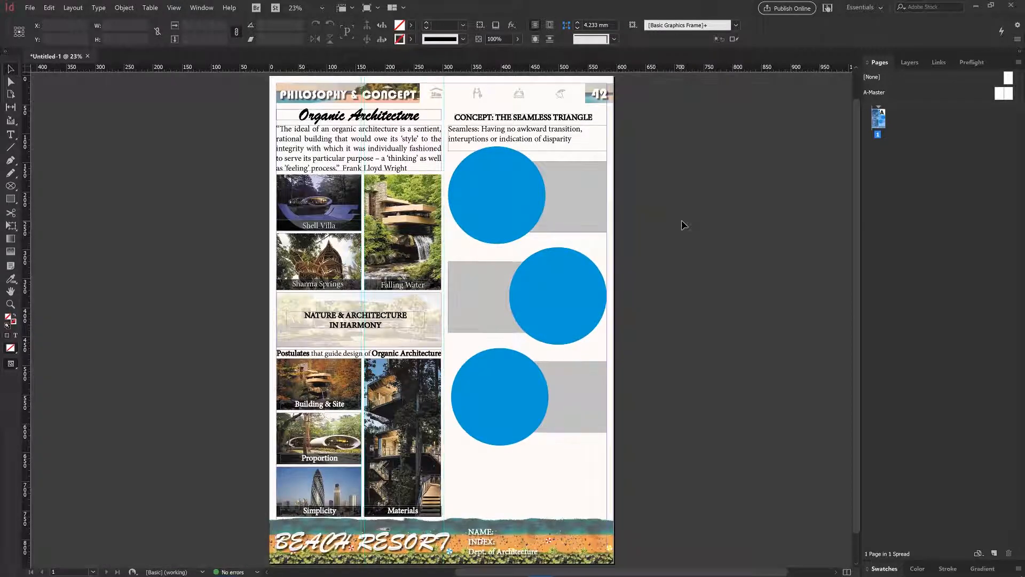
# Recolour the middle circle orange with a colour sampled from the Building & Site picture's colour theme.
pyautogui.click(585, 290)
pyautogui.press('i')
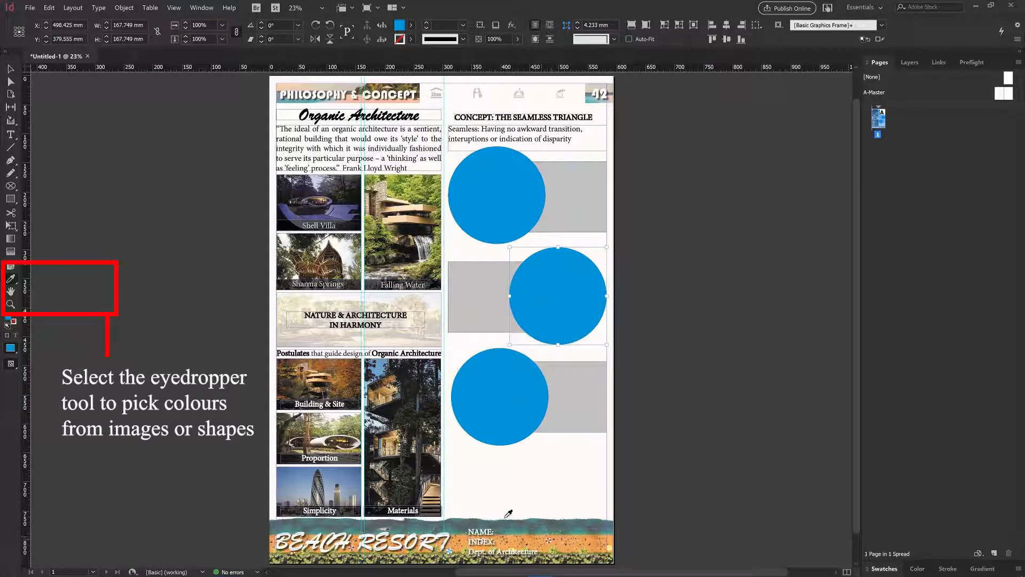
pyautogui.click(8, 283)
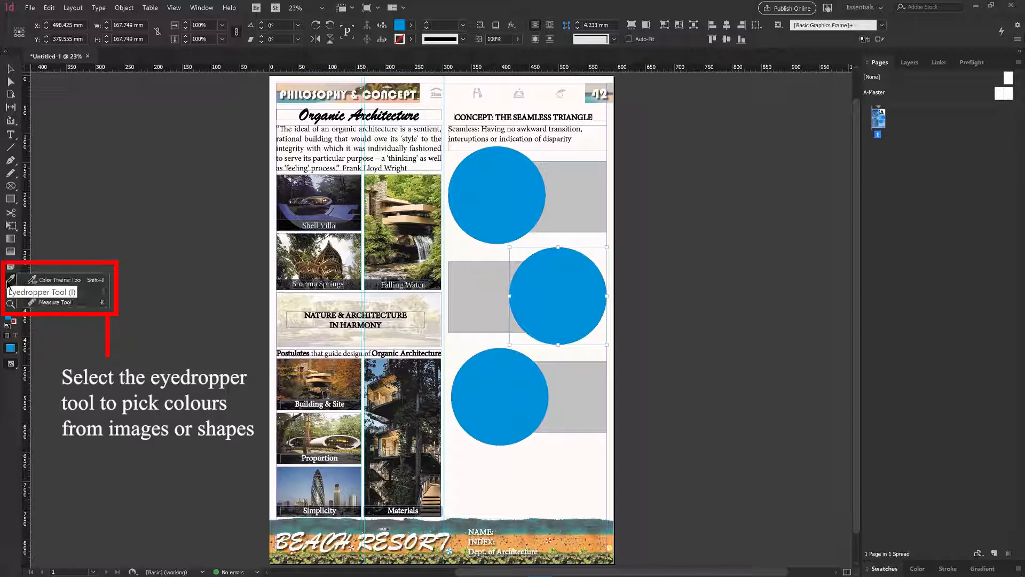
pyautogui.click(53, 280)
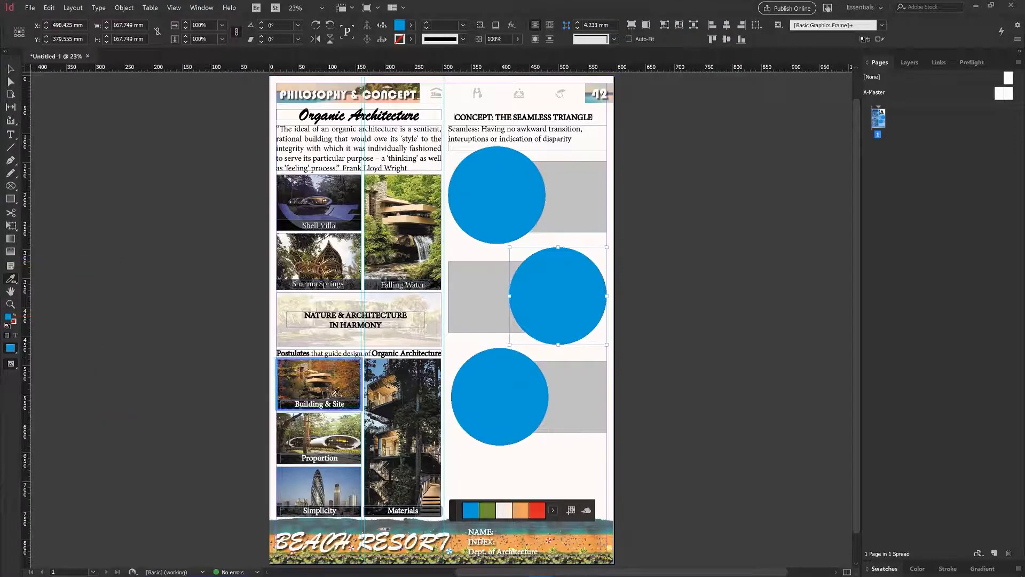
pyautogui.click(518, 512)
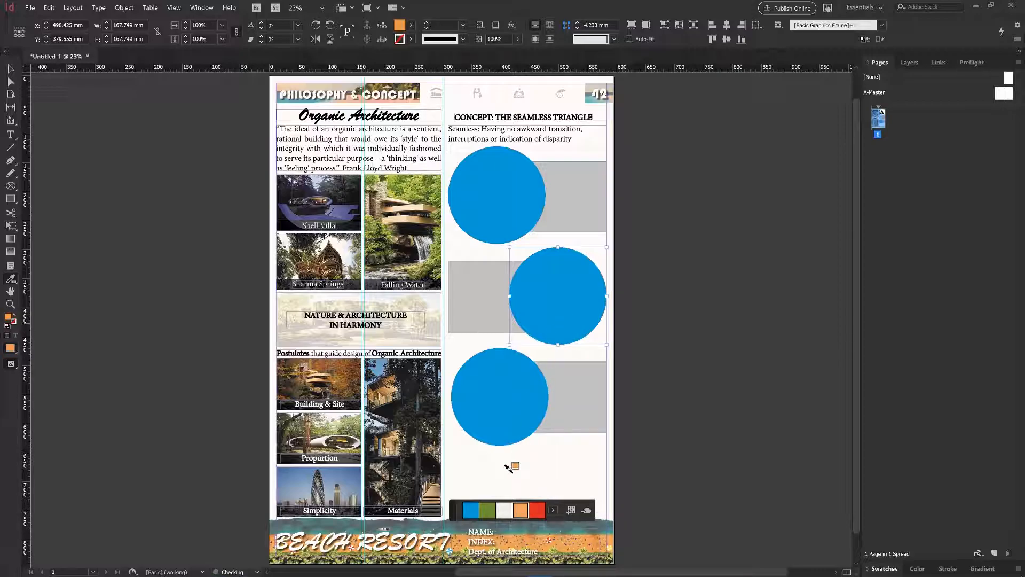
pyautogui.press('v')
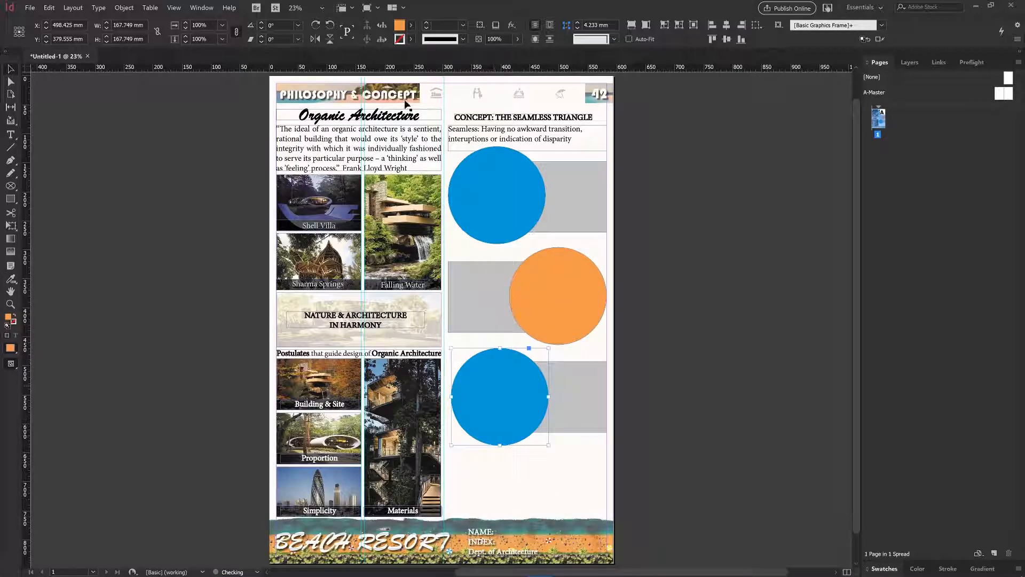
# Fill the lowest circle with the green swatch C=75 M=5 Y=100 K=0.
pyautogui.click(410, 25)
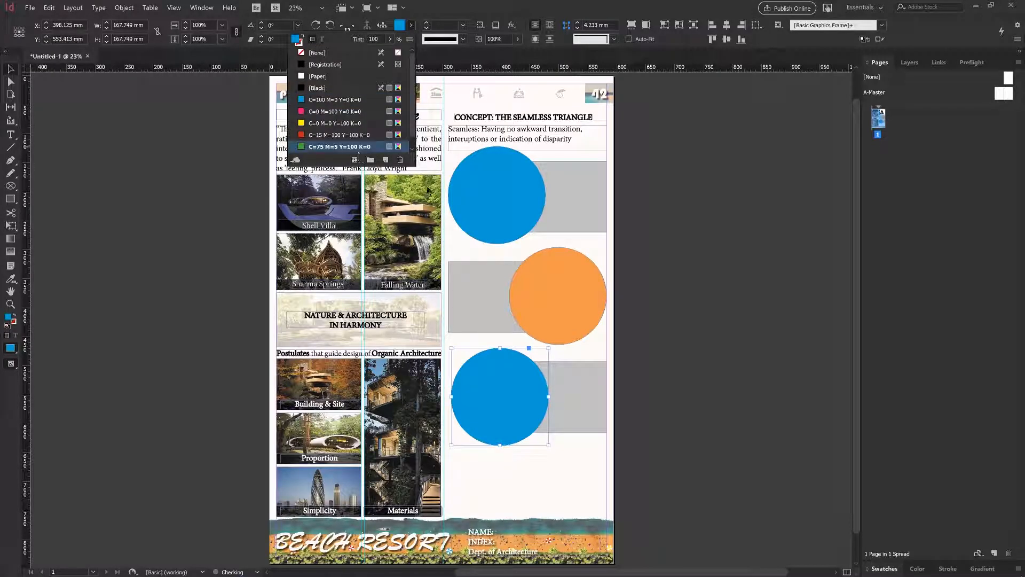
pyautogui.click(766, 357)
pyautogui.click(723, 293)
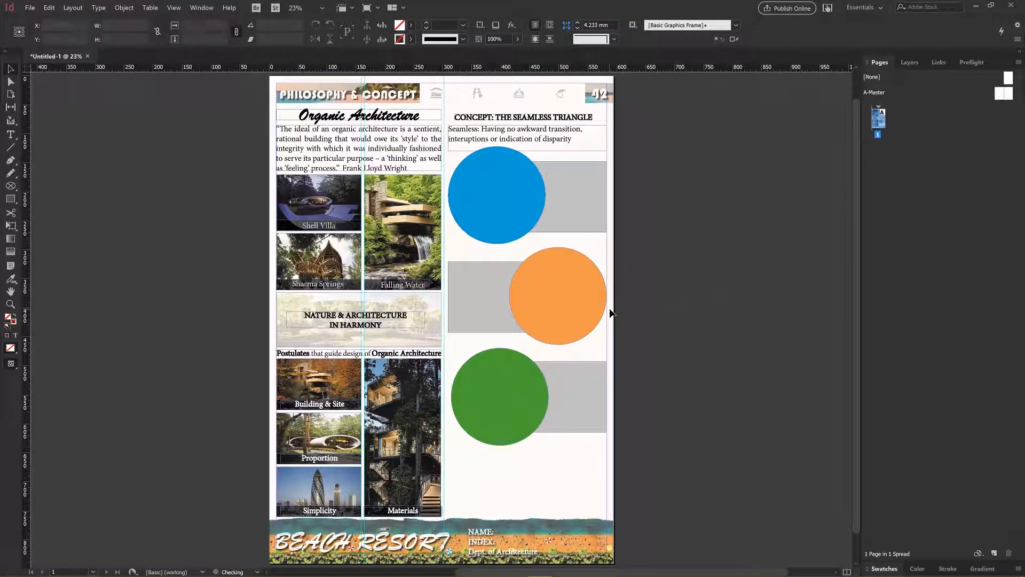
# Place the four human-body pictures from the picture folder: the head in the green circle, the bust in the orange circle, and two loose ones.
pyautogui.click(240, 565)
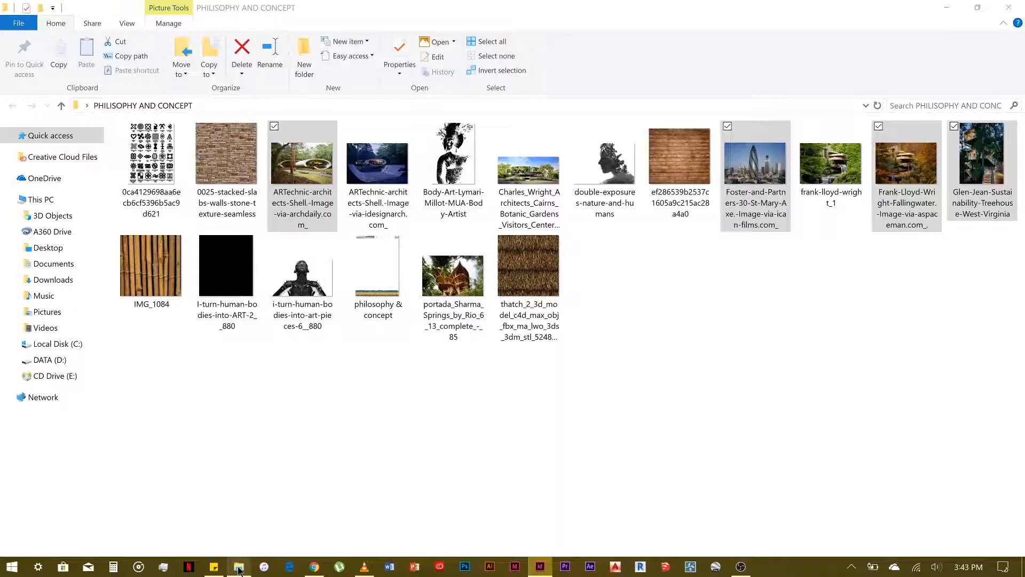
pyautogui.click(453, 177)
pyautogui.keyDown('ctrl'); pyautogui.click(302, 281); pyautogui.keyUp('ctrl')
pyautogui.keyDown('ctrl'); pyautogui.click(602, 165); pyautogui.keyUp('ctrl')
pyautogui.moveTo(278, 251); pyautogui.dragTo(537, 526)
pyautogui.click(535, 462)
pyautogui.click(491, 384)
pyautogui.click(639, 290)
pyautogui.click(574, 319)
# Shrink the bust picture to about 118 by 72 mm and set it at the bottom of the orange circle.
pyautogui.click(558, 296)
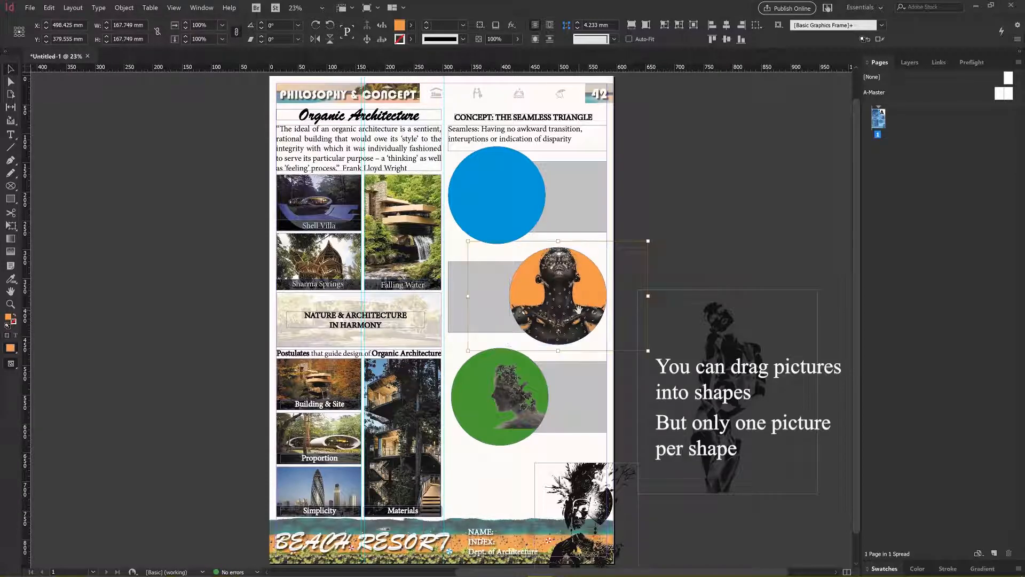
pyautogui.moveTo(648, 241); pyautogui.dragTo(563, 332)
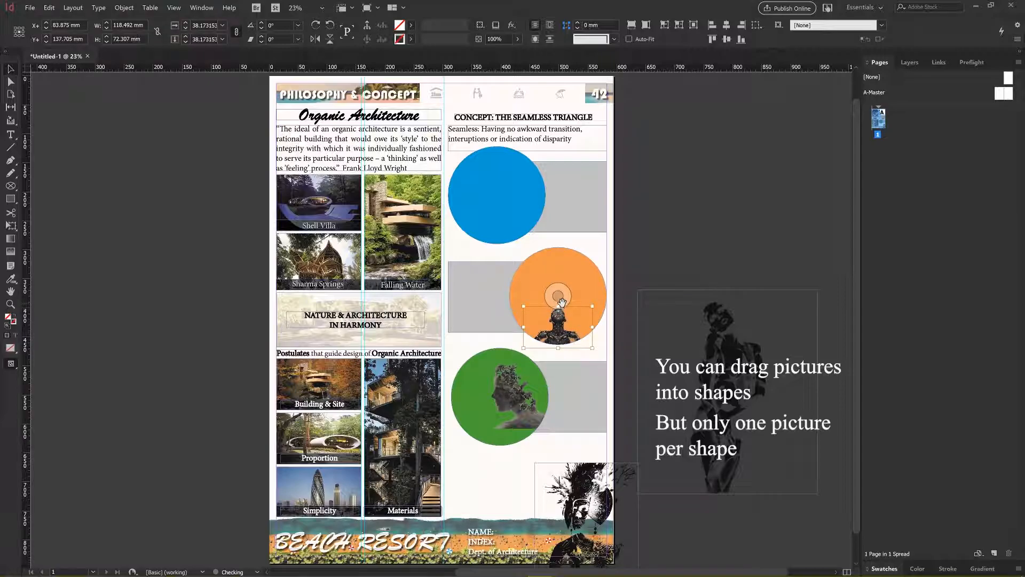
# Place the cultural symbols picture from the folder inside the blue circle and scale it down to fit.
pyautogui.click(525, 210)
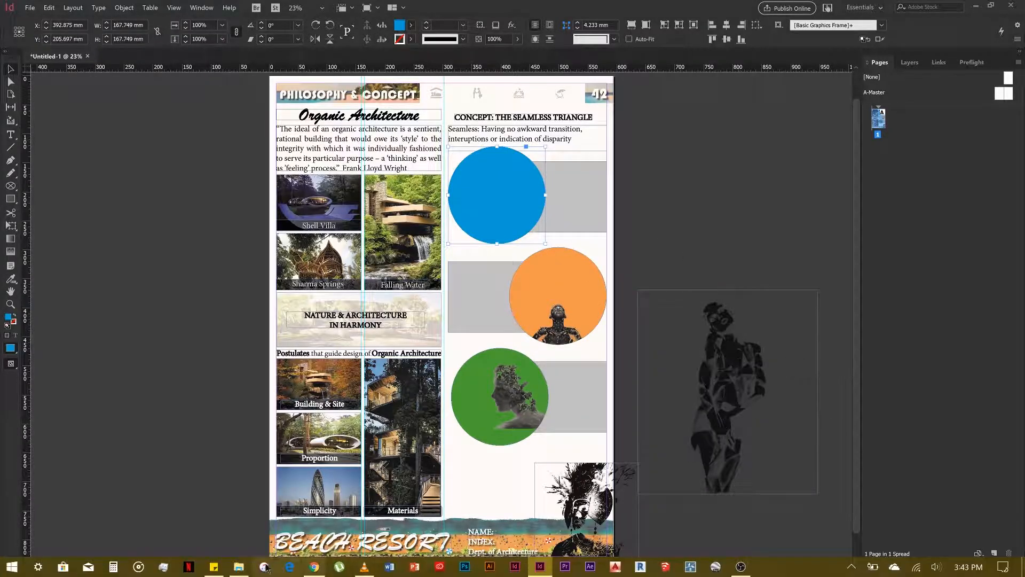
pyautogui.click(238, 566)
pyautogui.moveTo(154, 165); pyautogui.dragTo(502, 185)
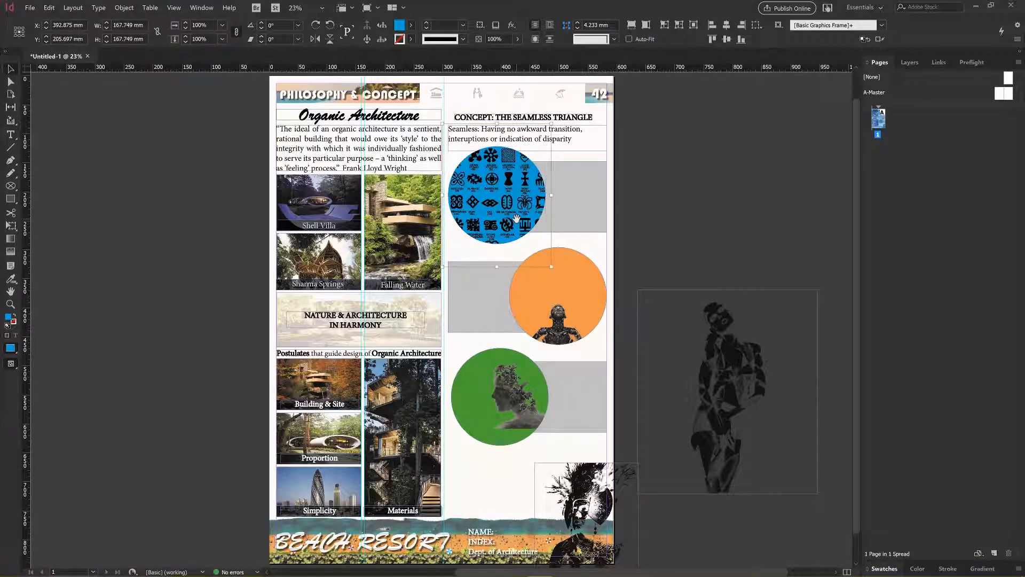
pyautogui.moveTo(551, 266); pyautogui.dragTo(544, 259)
pyautogui.click(628, 224)
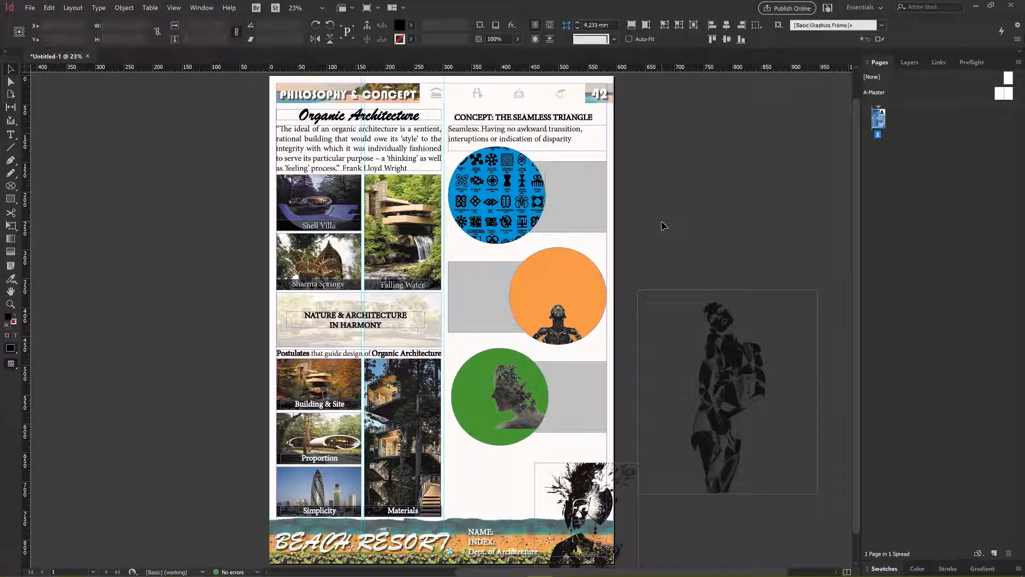
# Move the loose standing-figure picture onto the left part of the orange circle and shrink it to about 75 by 87 mm.
pyautogui.moveTo(700, 370); pyautogui.dragTo(504, 275)
pyautogui.moveTo(621, 195); pyautogui.dragTo(559, 264)
pyautogui.click(602, 215)
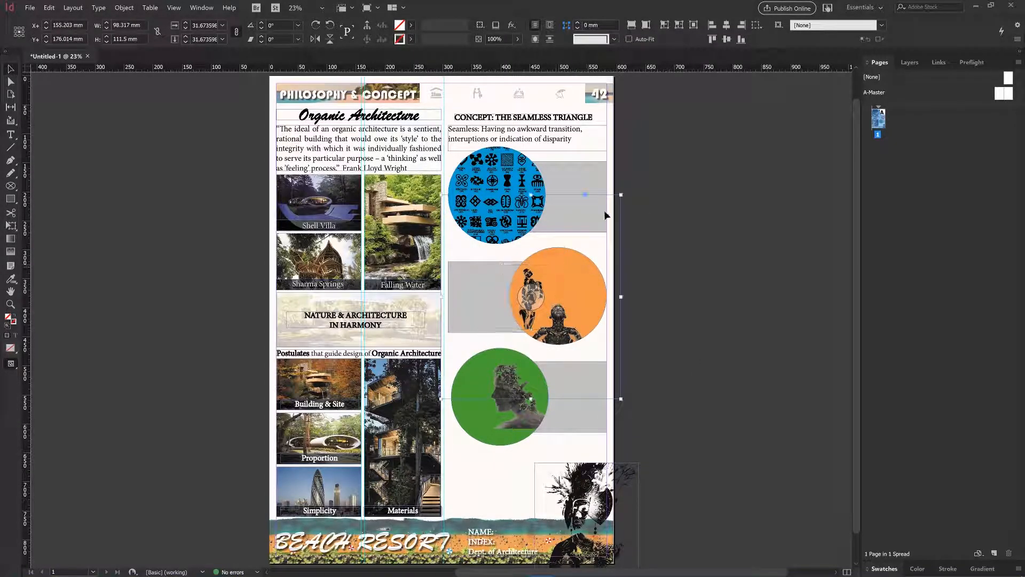
pyautogui.doubleClick(547, 276)
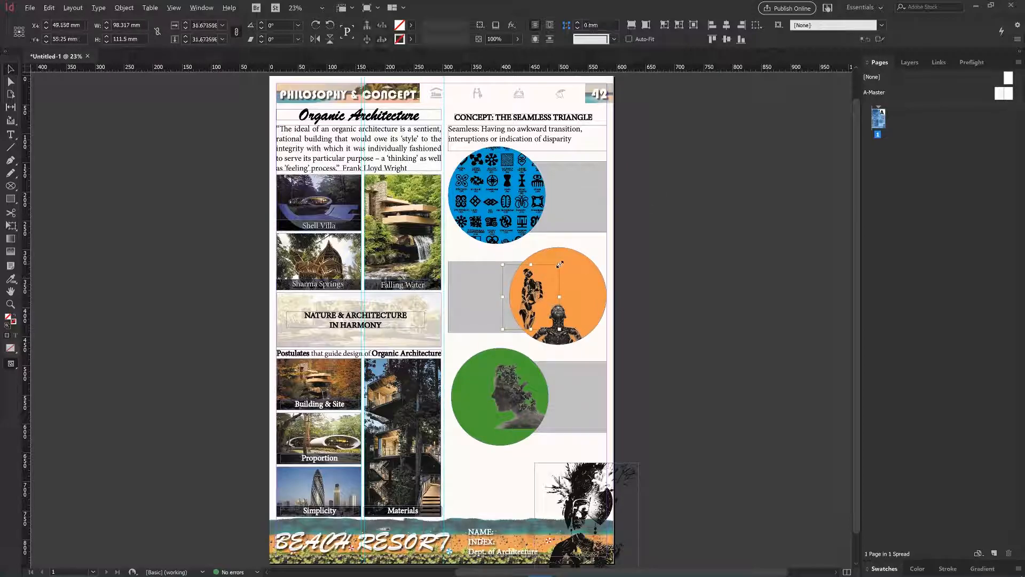
pyautogui.click(559, 264)
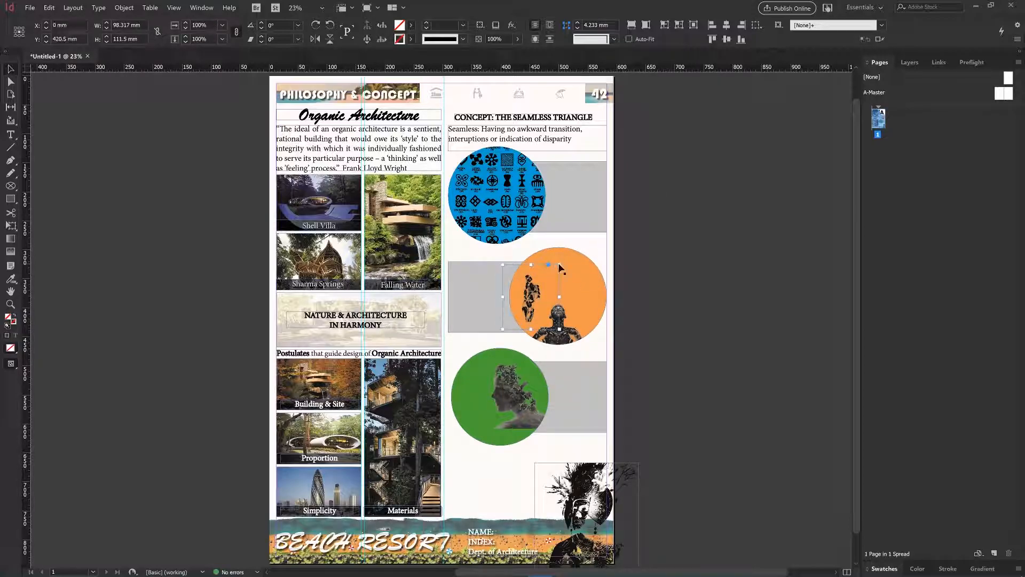
# Move the loose body-art picture onto the pasteboard and cut it.
pyautogui.moveTo(622, 465); pyautogui.dragTo(741, 271)
pyautogui.click(597, 296)
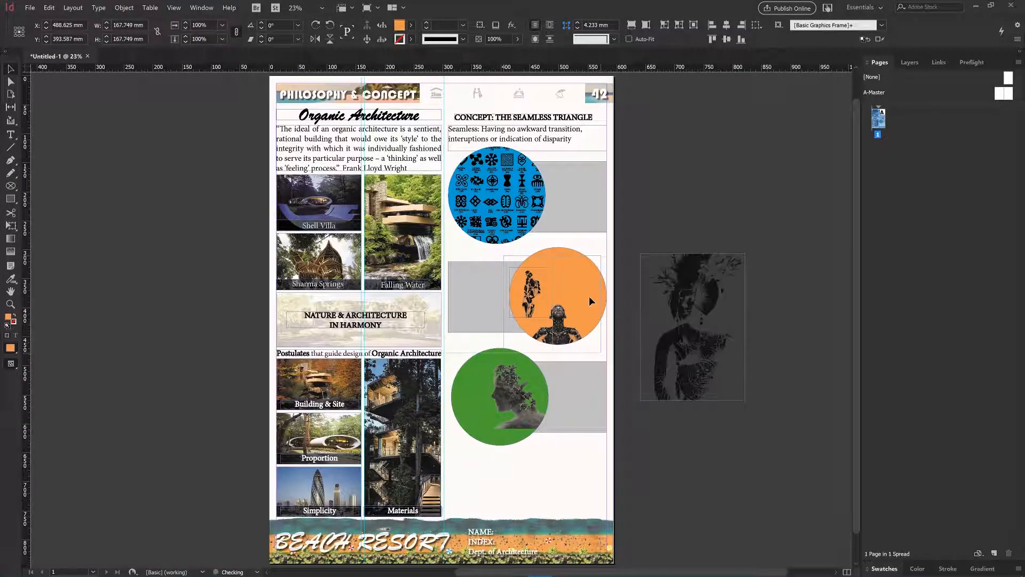
pyautogui.click(665, 321)
pyautogui.rightClick(665, 316)
pyautogui.click(697, 37)
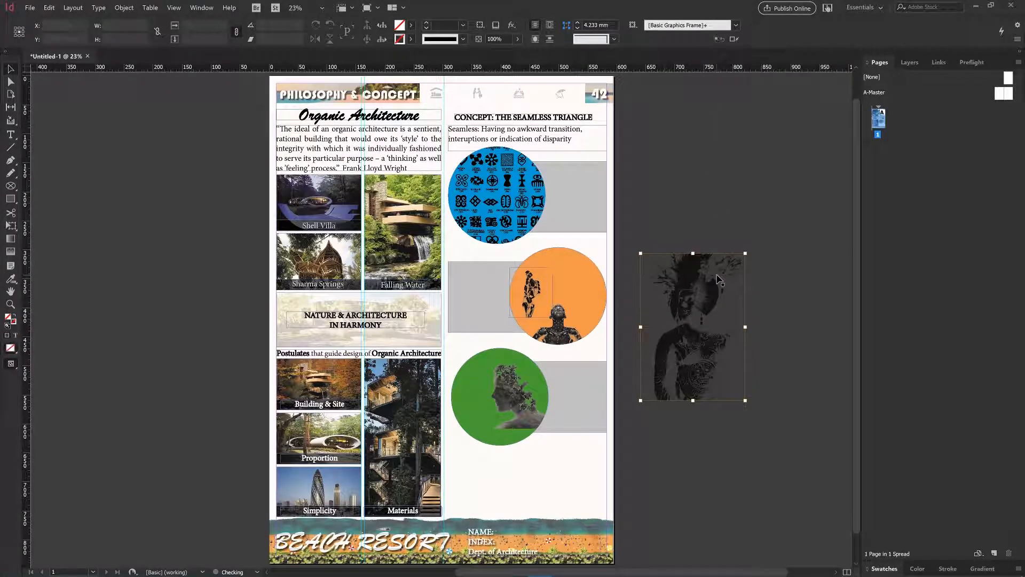
pyautogui.press('Delete')
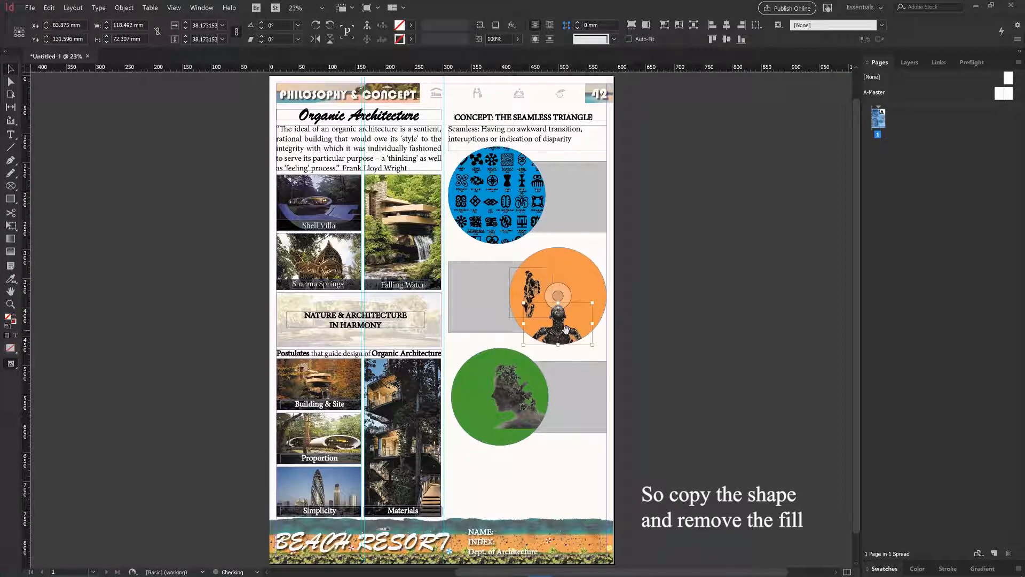
# Duplicate the orange circle in place and paste the cut body-art picture inside the duplicate.
pyautogui.rightClick(567, 335)
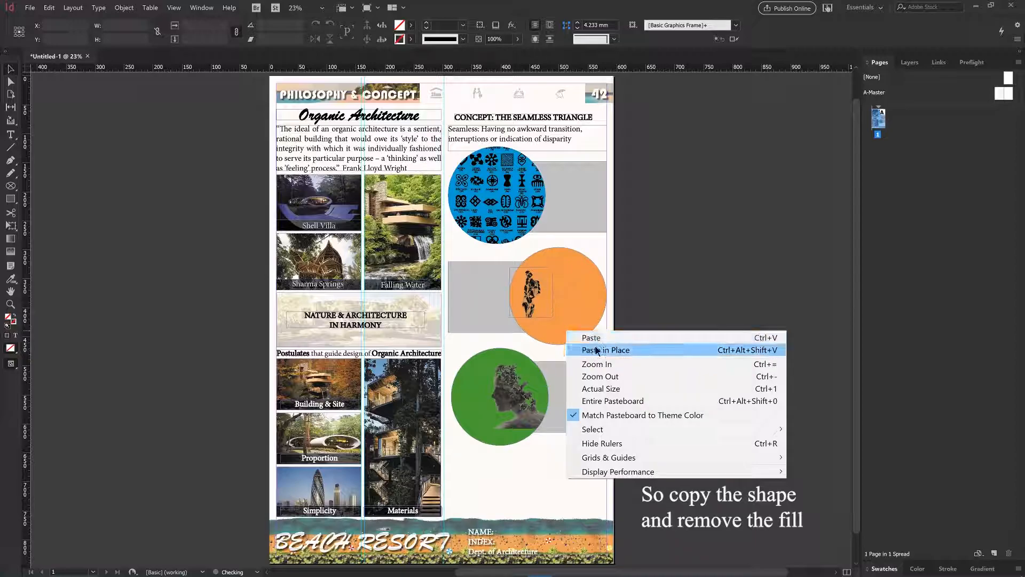
pyautogui.click(597, 350)
pyautogui.hotkey('ctrl', 'x')
pyautogui.rightClick(578, 304)
pyautogui.click(604, 286)
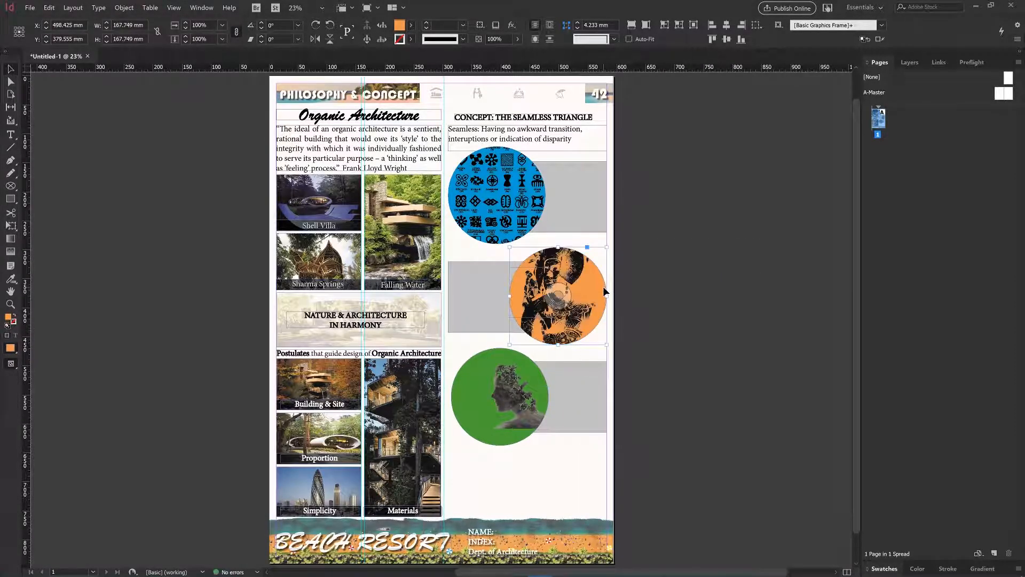
# Shrink the body-art picture, move it to the circle's right side, and set the duplicate circle's fill to None.
pyautogui.doubleClick(586, 303)
pyautogui.moveTo(610, 223); pyautogui.dragTo(578, 261)
pyautogui.moveTo(568, 307); pyautogui.dragTo(610, 308)
pyautogui.click(563, 249)
pyautogui.click(411, 25)
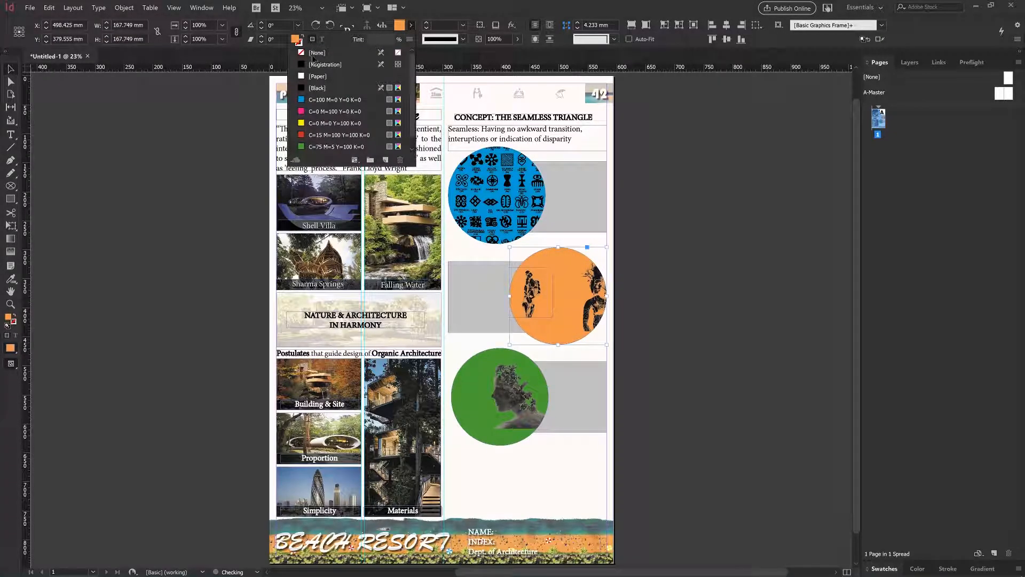
pyautogui.click(656, 210)
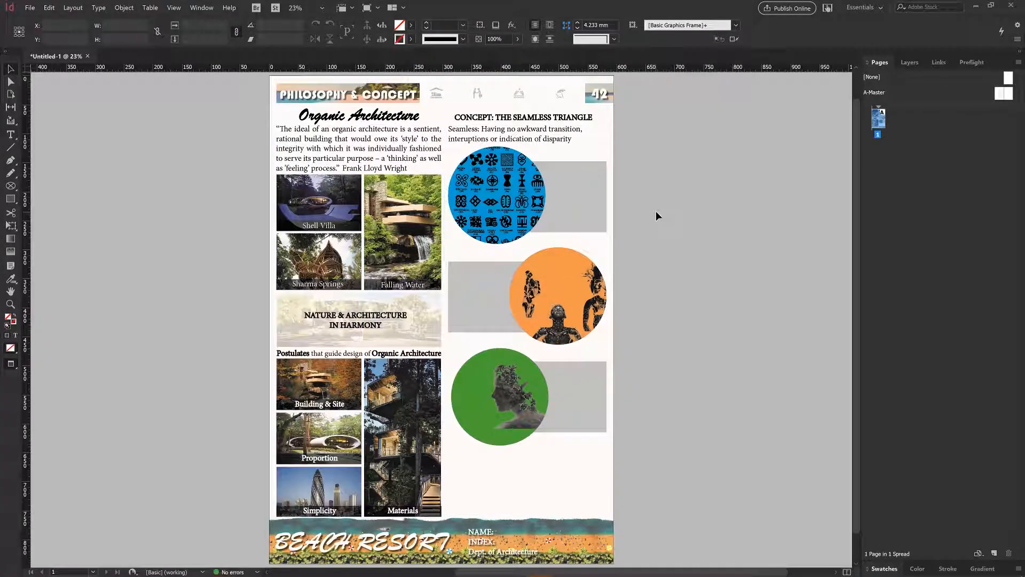
# Shift the standing figure to the orange circle's left edge and shrink the body-art picture to about 67 by 95 mm at its right edge.
pyautogui.press('w')
pyautogui.scroll(3, 614, 303)
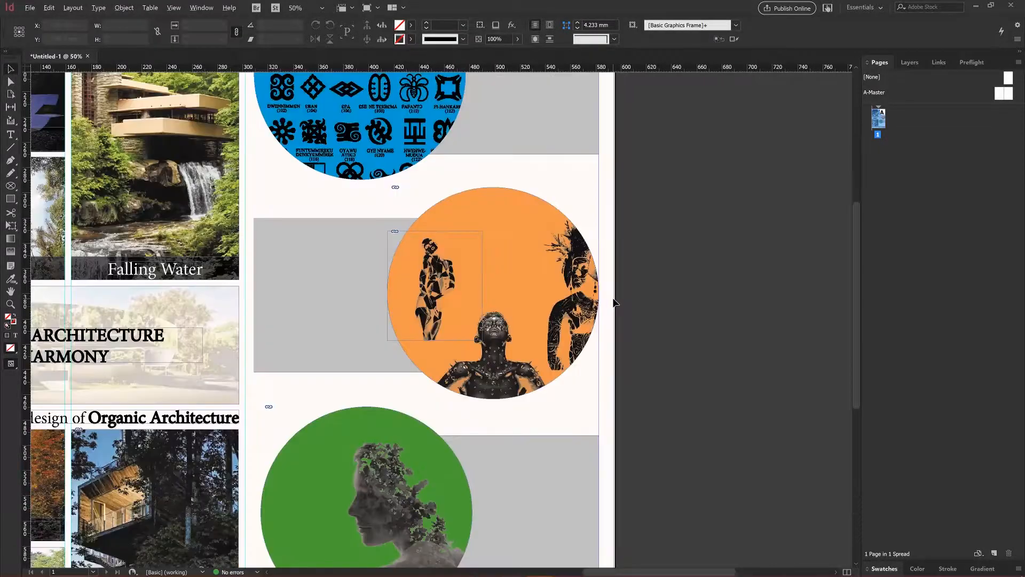
pyautogui.moveTo(410, 313); pyautogui.dragTo(411, 324)
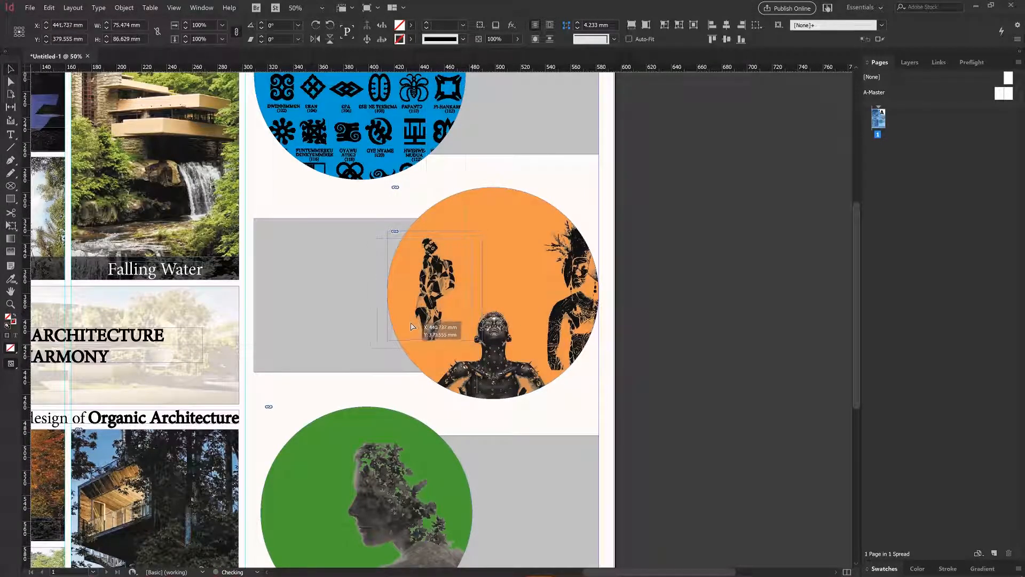
pyautogui.doubleClick(578, 336)
pyautogui.moveTo(533, 368); pyautogui.dragTo(591, 339)
pyautogui.moveTo(587, 297); pyautogui.dragTo(578, 312)
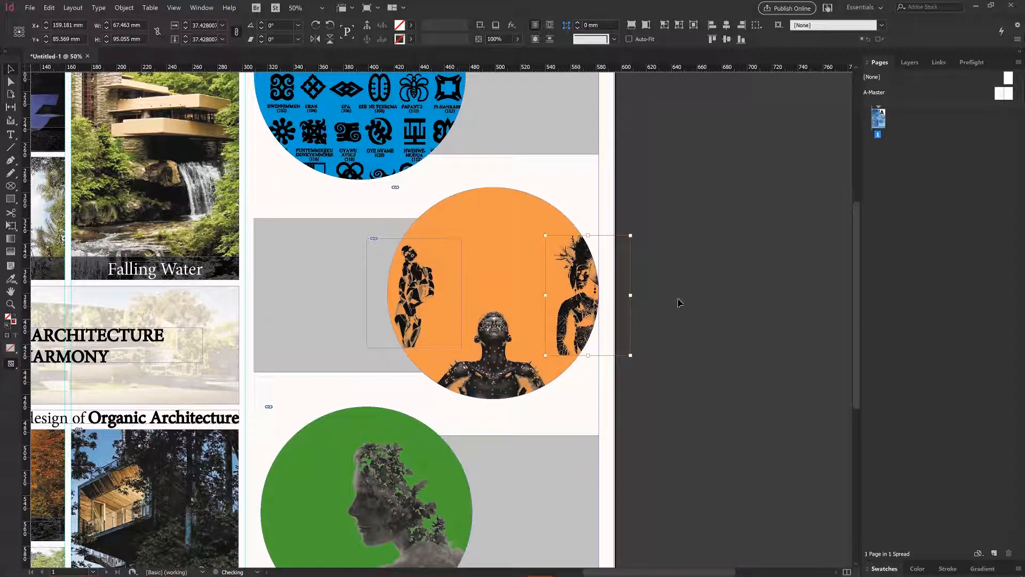
pyautogui.click(758, 210)
# Enlarge and reposition the head picture in the green circle so it reaches the circle's lower edge.
pyautogui.hotkey('ctrl', '0')
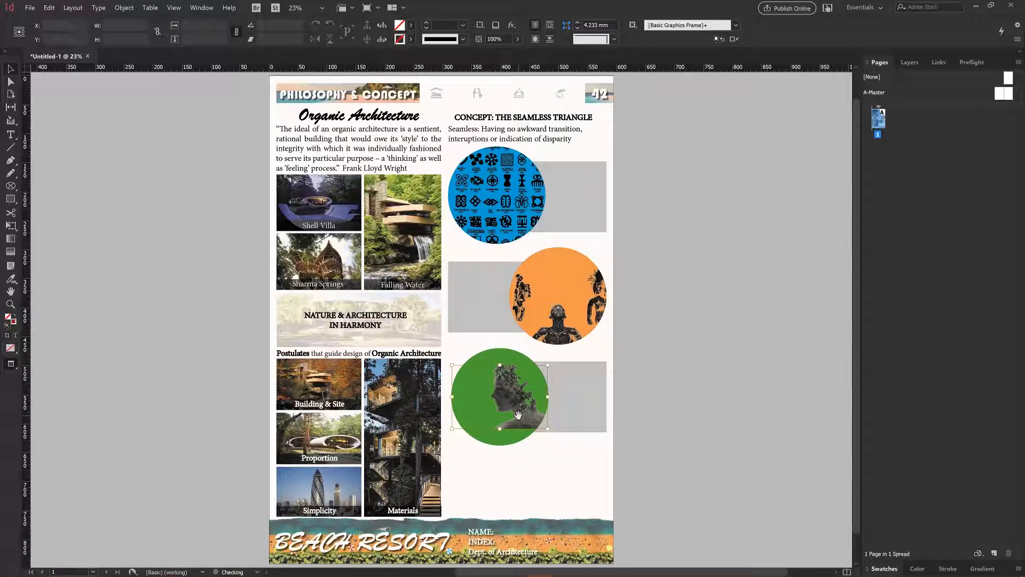
pyautogui.click(501, 402)
pyautogui.moveTo(574, 446); pyautogui.dragTo(574, 445)
pyautogui.click(727, 415)
pyautogui.click(536, 427)
pyautogui.click(538, 435)
pyautogui.click(539, 434)
pyautogui.click(640, 440)
# Copy the Materials caption onto the green circle in front of the picture and change its text to "NAUTRE".
pyautogui.moveTo(403, 510); pyautogui.dragTo(506, 370)
pyautogui.rightClick(505, 371)
pyautogui.moveTo(598, 167)
pyautogui.click(737, 167)
pyautogui.doubleClick(506, 371)
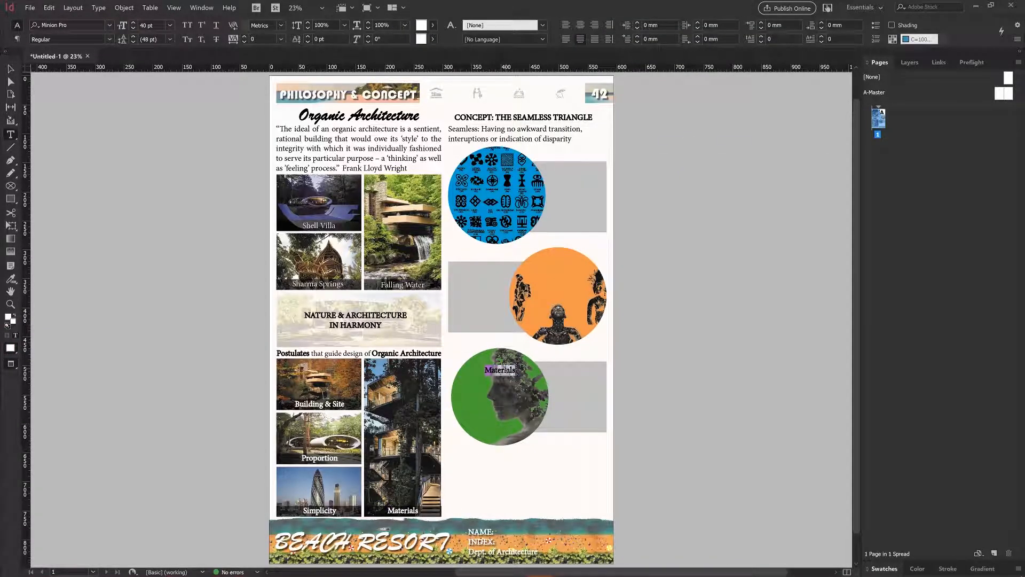
pyautogui.press('Escape')
# Copy the green circle's caption onto the orange and blue circles and change the copies to "HUMANS" and "CULTURE".
pyautogui.moveTo(571, 272); pyautogui.dragTo(571, 270)
pyautogui.moveTo(566, 267); pyautogui.dragTo(507, 170)
pyautogui.doubleClick(562, 265)
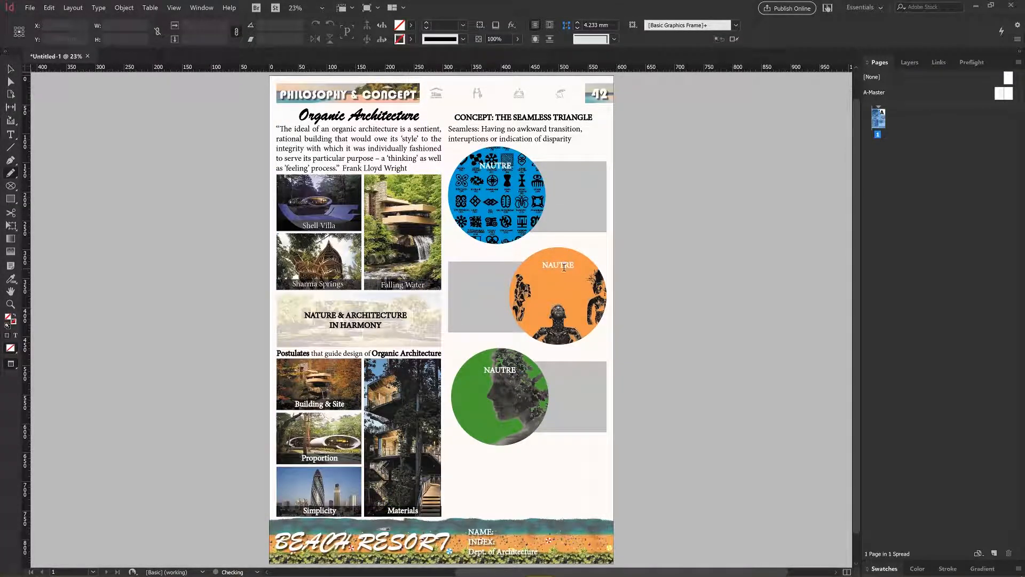
pyautogui.doubleClick(564, 268)
pyautogui.write('HUMANS')
pyautogui.doubleClick(504, 167)
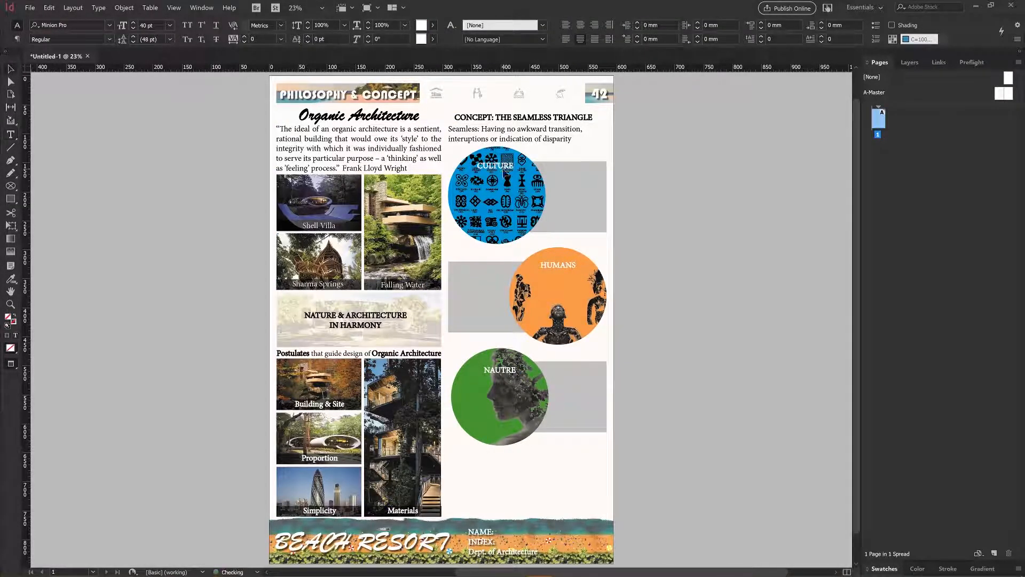
pyautogui.press('Escape')
# Copy the sentence about incorporating culture into the design from the sticky note and paste it over the blue circle below CULTURE.
pyautogui.hotkey('alt', 'Tab')
pyautogui.moveTo(793, 252); pyautogui.dragTo(836, 280)
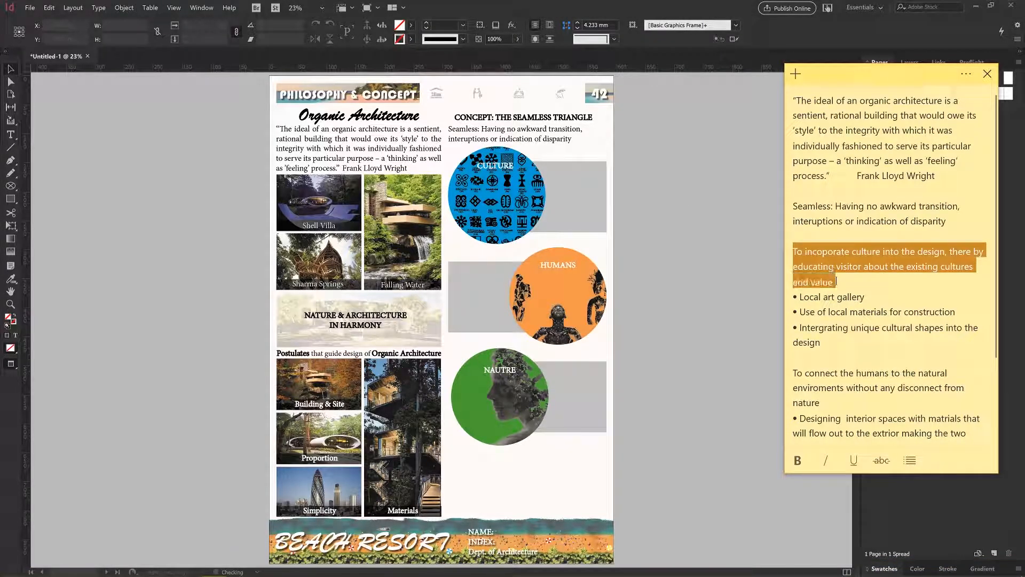
pyautogui.hotkey('ctrl', 'c')
pyautogui.click(681, 262)
pyautogui.hotkey('ctrl', 'v')
pyautogui.press('w')
pyautogui.moveTo(430, 315)
pyautogui.mouseDown()
pyautogui.moveTo(501, 196)
pyautogui.moveTo(490, 187)
pyautogui.moveTo(492, 233)
pyautogui.mouseUp()
# Give the culture sentence in the blue circle a [Paper] stroke.
pyautogui.doubleClick(523, 226)
pyautogui.hotkey('ctrl', 'a')
pyautogui.click(432, 39)
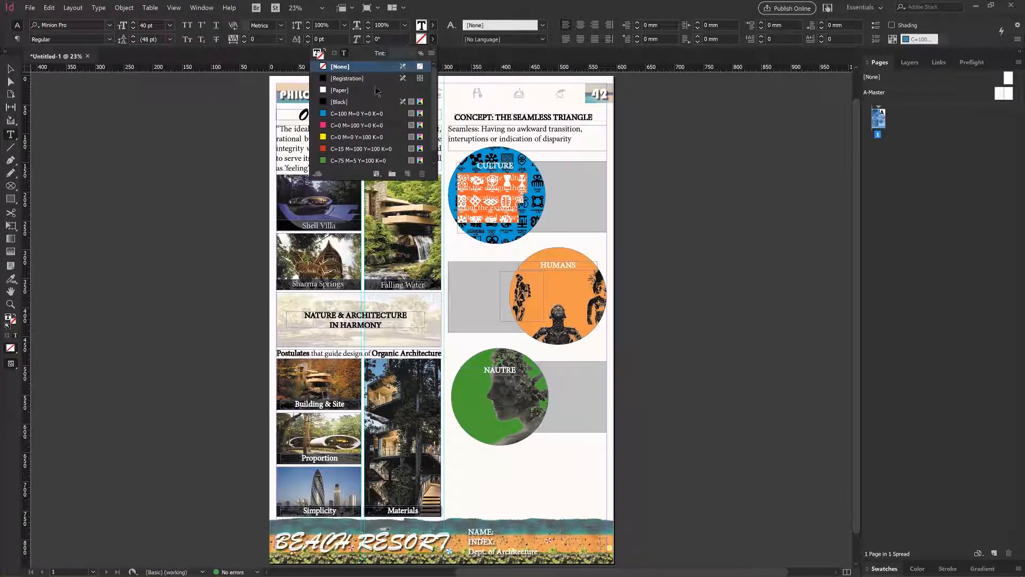
pyautogui.click(377, 89)
pyautogui.press('Escape')
# Adjust the culture sentence's position in the blue circle and justify it with the last line centred.
pyautogui.moveTo(510, 212); pyautogui.dragTo(521, 205)
pyautogui.doubleClick(516, 212)
pyautogui.hotkey('ctrl', 'a')
pyautogui.click(566, 39)
pyautogui.click(580, 39)
pyautogui.press('Escape')
pyautogui.hotkey('ctrl', 'shift', 'a')
pyautogui.press('w')
# Try adjusting the opacity of the blue circle holding the symbols picture.
pyautogui.click(525, 163)
pyautogui.click(517, 39)
pyautogui.moveTo(521, 53)
pyautogui.mouseDown()
pyautogui.moveTo(505, 53)
pyautogui.moveTo(524, 55)
pyautogui.mouseUp()
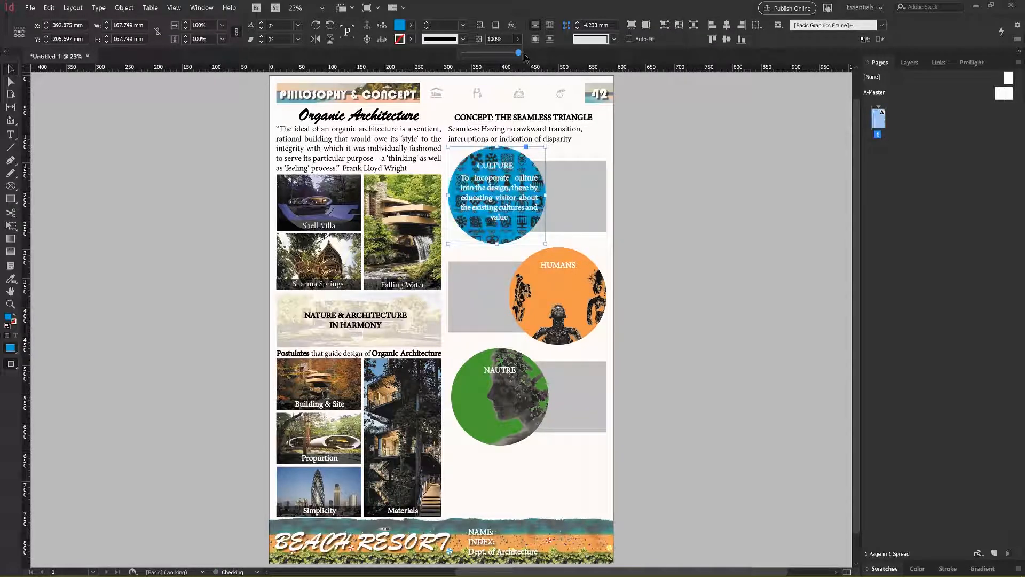
pyautogui.click(670, 176)
# Copy the three culture points from the sticky note and paste them onto the grey rectangle beside the blue circle.
pyautogui.click(216, 566)
pyautogui.moveTo(826, 342); pyautogui.dragTo(796, 297)
pyautogui.hotkey('ctrl', 'c')
pyautogui.click(691, 277)
pyautogui.hotkey('ctrl', 'v')
pyautogui.moveTo(581, 181); pyautogui.dragTo(574, 226)
# Reduce the font size of the pasted culture points and format them as a bulleted list.
pyautogui.doubleClick(574, 216)
pyautogui.hotkey('ctrl', 'a')
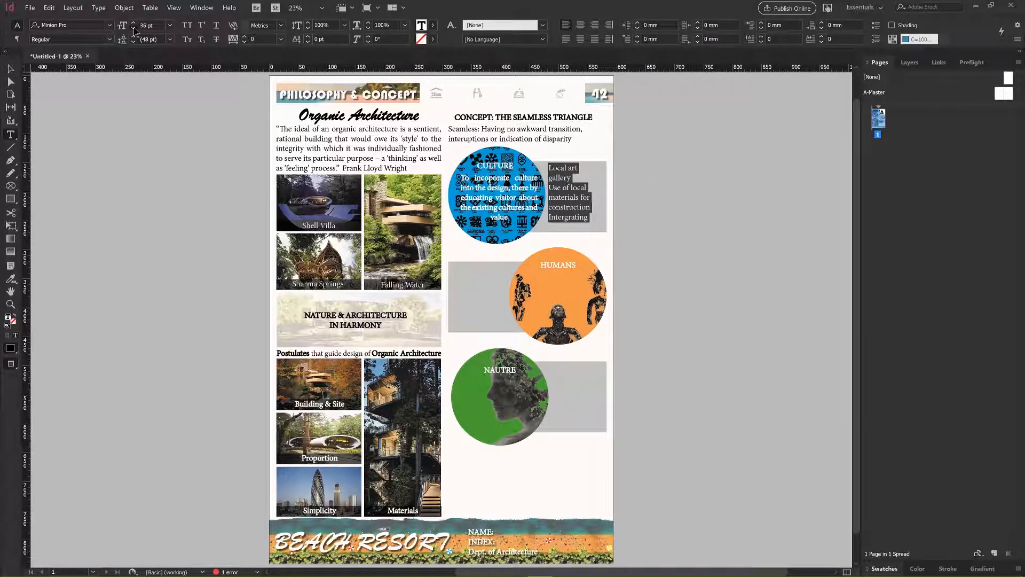
pyautogui.click(134, 27)
pyautogui.press('Escape')
pyautogui.doubleClick(579, 208)
pyautogui.hotkey('ctrl', 'a')
pyautogui.click(875, 25)
pyautogui.press('Escape')
# Copy the bulleted list beside the orange and green circles and replace the text beside HUMANS with the note's point on designing interior spaces.
pyautogui.moveTo(572, 205); pyautogui.dragTo(571, 407)
pyautogui.click(634, 235)
pyautogui.click(730, 565)
pyautogui.tripleClick(823, 320)
pyautogui.hotkey('ctrl', 'c')
pyautogui.doubleClick(488, 305)
pyautogui.hotkey('ctrl', 'a')
pyautogui.hotkey('ctrl', 'v')
pyautogui.press('Escape')
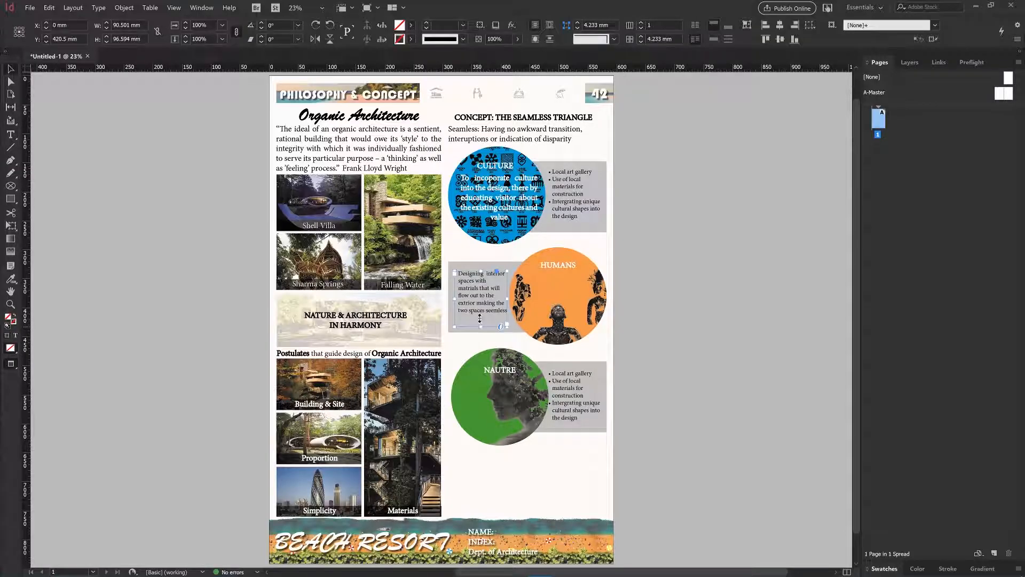
# Adjust the text frame beside HUMANS and replace the bullets beside the green circle with the note's point on the facility blending with the site's nature.
pyautogui.moveTo(480, 326); pyautogui.dragTo(480, 329)
pyautogui.click(675, 332)
pyautogui.doubleClick(572, 394)
pyautogui.hotkey('ctrl', 'a')
pyautogui.press('BackSpace')
pyautogui.click(731, 565)
pyautogui.tripleClick(828, 398)
pyautogui.click(496, 390)
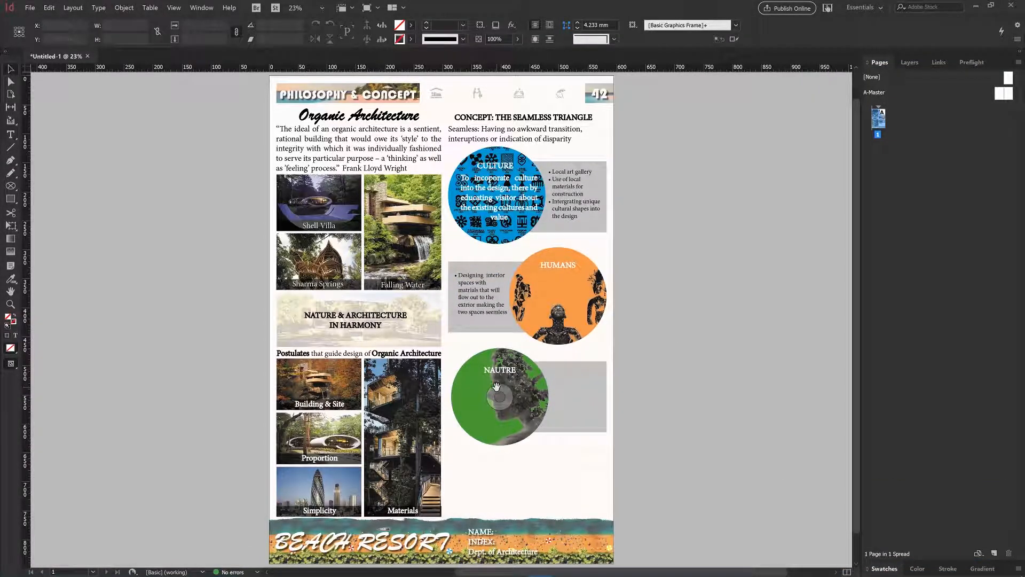
pyautogui.doubleClick(561, 396)
pyautogui.hotkey('ctrl', 'v')
pyautogui.press('Escape')
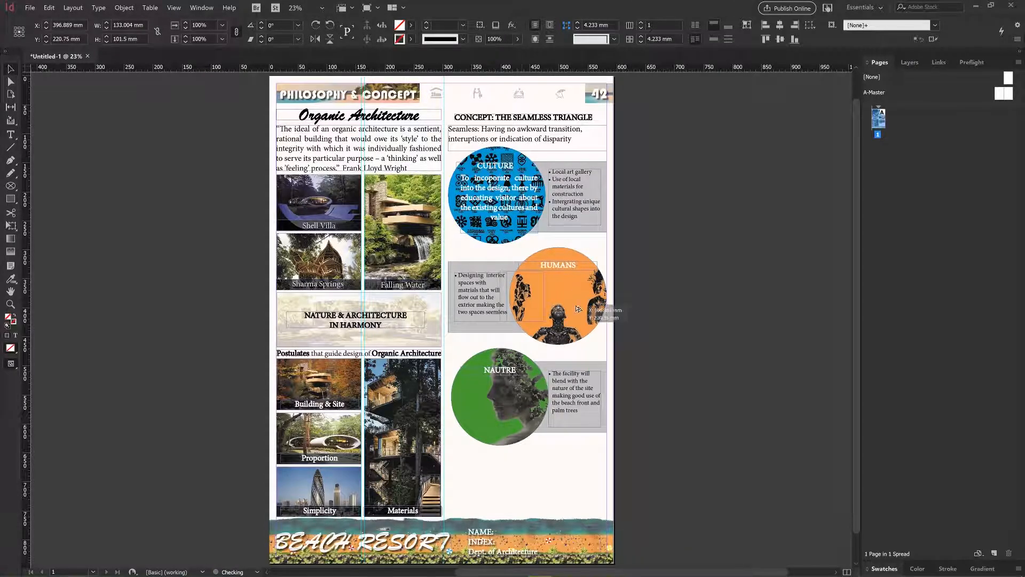
# Replace the copied statement in the orange circle with the note's sentence on connecting humans to the natural environments, and center the text.
pyautogui.doubleClick(572, 304)
pyautogui.hotkey('ctrl', 'a')
pyautogui.press('BackSpace')
pyautogui.click(213, 565)
pyautogui.moveTo(793, 281); pyautogui.dragTo(823, 315)
pyautogui.click(556, 292)
pyautogui.click(581, 26)
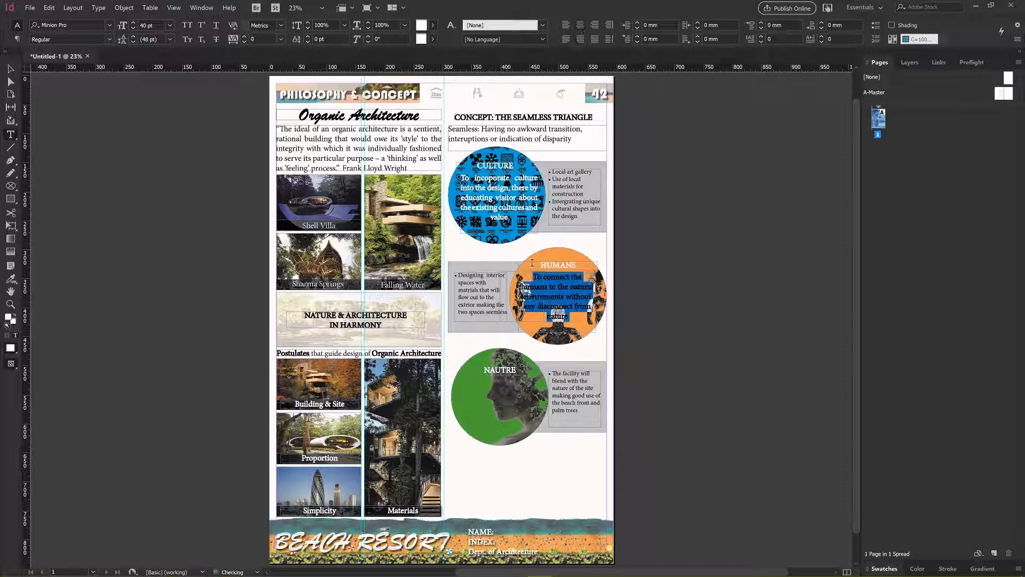
pyautogui.press('Escape')
# Copy the orange circle's statement into the green circle and replace it with the note's sentence "Nature is the model for this design".
pyautogui.moveTo(566, 299); pyautogui.dragTo(509, 401)
pyautogui.click(214, 567)
pyautogui.moveTo(941, 372); pyautogui.dragTo(793, 373)
pyautogui.hotkey('ctrl', 'c')
pyautogui.doubleClick(497, 411)
pyautogui.hotkey('ctrl', 'a')
pyautogui.hotkey('ctrl', 'v')
pyautogui.press('Escape')
pyautogui.moveTo(501, 379); pyautogui.dragTo(500, 392)
# Move the headings and statements in the orange and blue circles slightly down so each text block sits more centrally in its circle.
pyautogui.moveTo(557, 300); pyautogui.dragTo(559, 291)
pyautogui.click(683, 293)
pyautogui.press('w')
pyautogui.click(558, 330)
pyautogui.doubleClick(559, 333)
pyautogui.press('Escape')
pyautogui.doubleClick(559, 332)
pyautogui.keyDown('shift'); pyautogui.click(565, 267); pyautogui.keyUp('shift')
pyautogui.moveTo(563, 289); pyautogui.dragTo(564, 298)
pyautogui.click(556, 243)
pyautogui.click(510, 195)
pyautogui.doubleClick(514, 217)
pyautogui.press('Escape')
pyautogui.keyDown('shift'); pyautogui.click(505, 166); pyautogui.keyUp('shift')
pyautogui.moveTo(505, 167); pyautogui.dragTo(503, 175)
pyautogui.click(696, 262)
# Add a text frame with the heading MATERIALS below the green circle and center it in the column.
pyautogui.press('t')
pyautogui.moveTo(468, 451); pyautogui.dragTo(584, 482)
pyautogui.click(433, 25)
pyautogui.click(363, 101)
pyautogui.write('MATE')
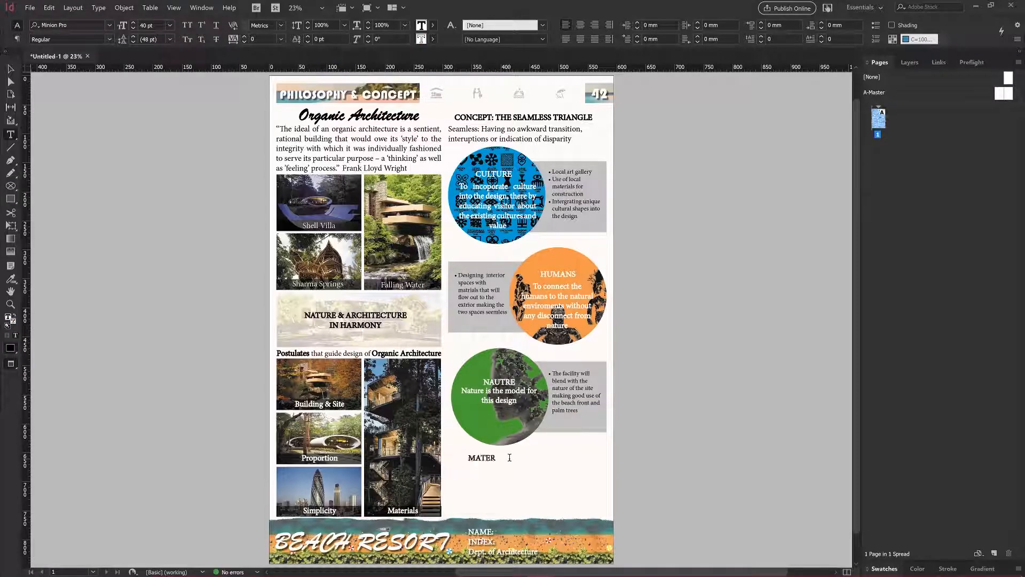
pyautogui.press('Escape')
pyautogui.moveTo(552, 462); pyautogui.dragTo(514, 468)
pyautogui.click(444, 456)
# Create a row of four equal, evenly spaced circular picture frames across the column below the MATERIALS heading.
pyautogui.press('f')
pyautogui.moveTo(469, 496)
pyautogui.mouseDown()
pyautogui.moveTo(486, 472)
pyautogui.moveTo(483, 498)
pyautogui.moveTo(593, 498)
pyautogui.mouseUp()
pyautogui.press('w')
pyautogui.click(791, 39)
pyautogui.scroll(3, 568, 542)
pyautogui.keyDown('shift'); pyautogui.moveTo(693, 312); pyautogui.dragTo(674, 324); pyautogui.keyUp('shift')
pyautogui.click(766, 203)
pyautogui.moveTo(630, 389); pyautogui.dragTo(648, 389)
pyautogui.moveTo(773, 360); pyautogui.dragTo(224, 419)
pyautogui.moveTo(210, 360); pyautogui.dragTo(199, 362)
pyautogui.moveTo(776, 363); pyautogui.dragTo(227, 406)
pyautogui.click(791, 39)
pyautogui.click(746, 232)
# Import the stone, wood, bamboo and thatch texture pictures from the file browser and place one in each circular frame.
pyautogui.click(237, 568)
pyautogui.click(228, 160)
pyautogui.keyDown('ctrl'); pyautogui.click(681, 161); pyautogui.keyUp('ctrl')
pyautogui.keyDown('ctrl'); pyautogui.click(528, 275); pyautogui.keyUp('ctrl')
pyautogui.keyDown('ctrl'); pyautogui.click(153, 274); pyautogui.keyUp('ctrl')
pyautogui.moveTo(153, 275); pyautogui.dragTo(225, 373)
pyautogui.click(225, 373)
pyautogui.click(359, 376)
pyautogui.click(465, 379)
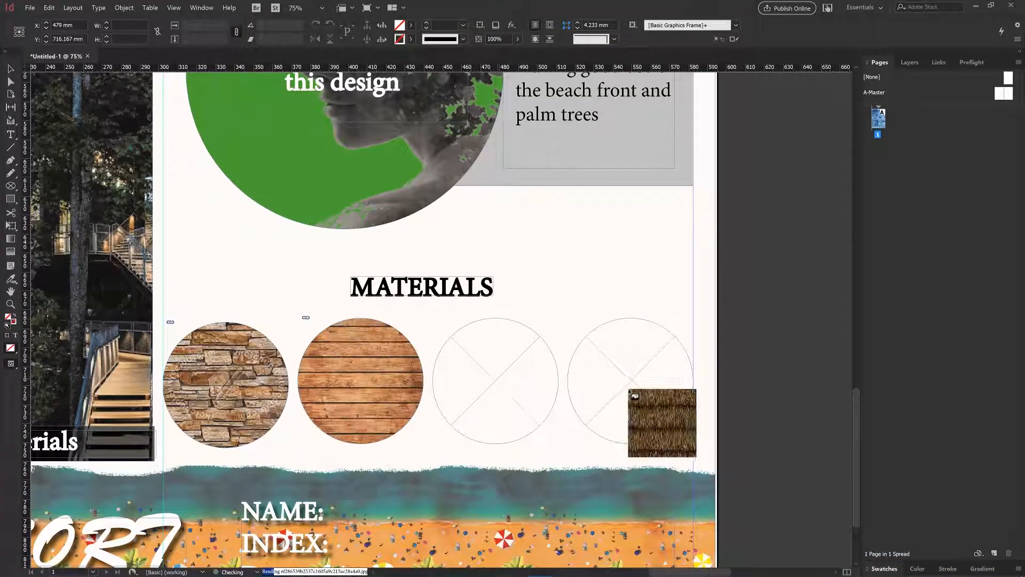
pyautogui.click(628, 379)
# Scale down the stone, wood, bamboo and thatch pictures inside their circular frames so each fits its circle.
pyautogui.scroll(-1, 485, 323)
pyautogui.moveTo(426, 478); pyautogui.dragTo(348, 407)
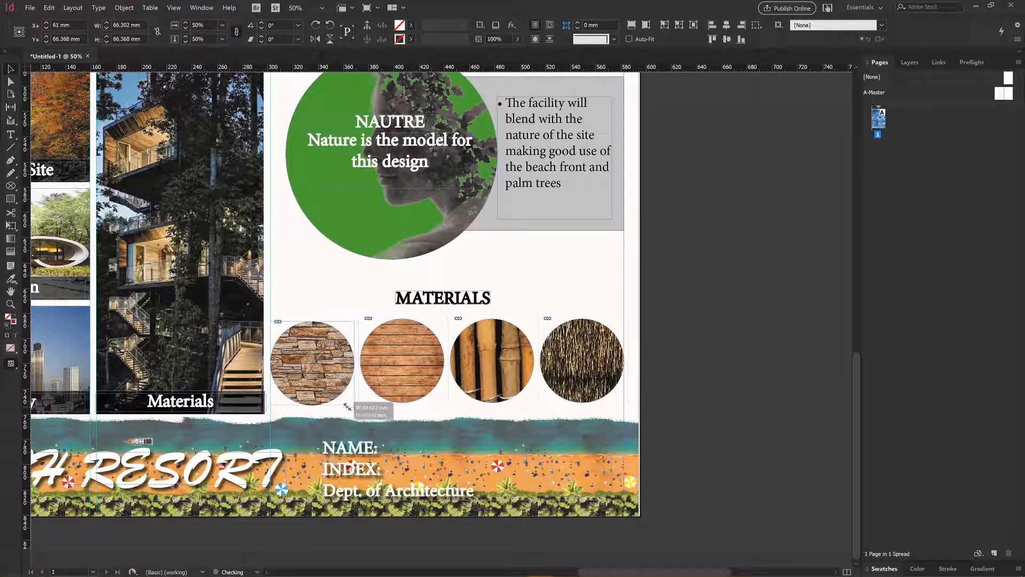
pyautogui.click(402, 361)
pyautogui.moveTo(485, 437); pyautogui.dragTo(429, 401)
pyautogui.click(492, 361)
pyautogui.moveTo(605, 474); pyautogui.dragTo(521, 403)
pyautogui.click(582, 361)
pyautogui.moveTo(696, 474); pyautogui.dragTo(622, 402)
# Give all four material circles a thick green outline and shift the row slightly up.
pyautogui.click(689, 408)
pyautogui.keyDown('shift'); pyautogui.click(468, 380); pyautogui.keyUp('shift')
pyautogui.keyDown('shift'); pyautogui.click(401, 374); pyautogui.keyUp('shift')
pyautogui.keyDown('shift'); pyautogui.click(321, 370); pyautogui.keyUp('shift')
pyautogui.click(411, 39)
pyautogui.click(346, 159)
pyautogui.click(426, 23)
pyautogui.click(427, 23)
pyautogui.click(426, 22)
pyautogui.moveTo(317, 366); pyautogui.dragTo(318, 360)
# Copy the MATERIALS heading as captions Stone, Wood, Timber and Thatch, and center each one under its circle.
pyautogui.moveTo(415, 301); pyautogui.dragTo(295, 412)
pyautogui.doubleClick(304, 407)
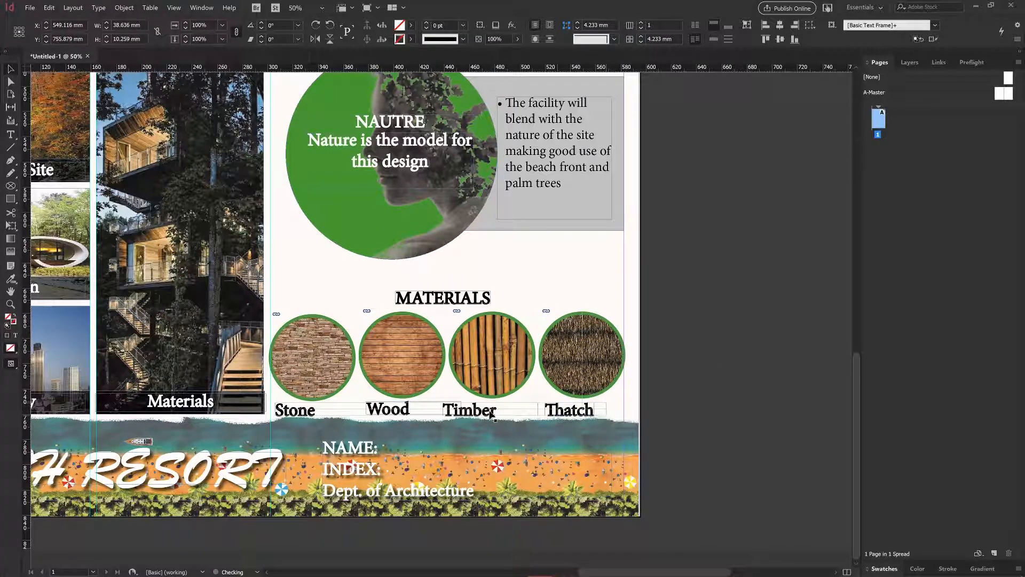
pyautogui.moveTo(477, 413); pyautogui.dragTo(502, 415)
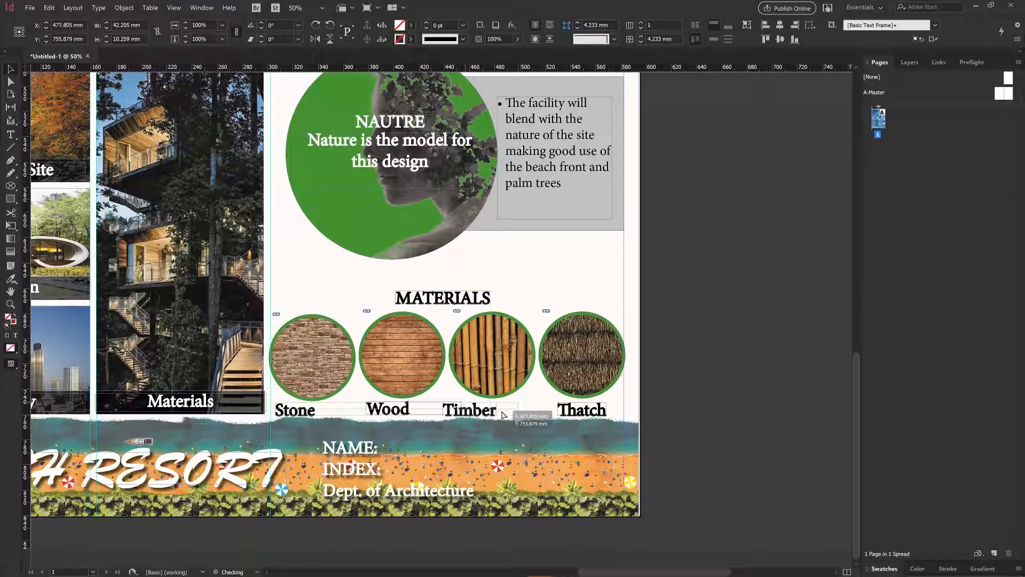
pyautogui.moveTo(420, 414); pyautogui.dragTo(457, 410)
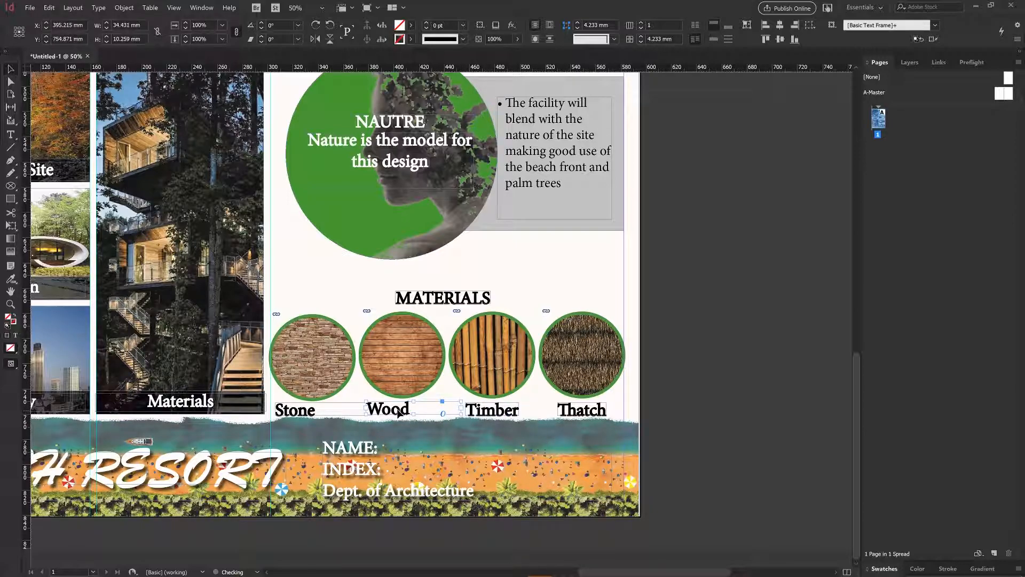
pyautogui.moveTo(396, 410); pyautogui.dragTo(400, 410)
pyautogui.moveTo(311, 416)
pyautogui.mouseDown()
pyautogui.moveTo(321, 415)
pyautogui.moveTo(300, 415)
pyautogui.moveTo(311, 414)
pyautogui.mouseUp()
pyautogui.click(361, 397)
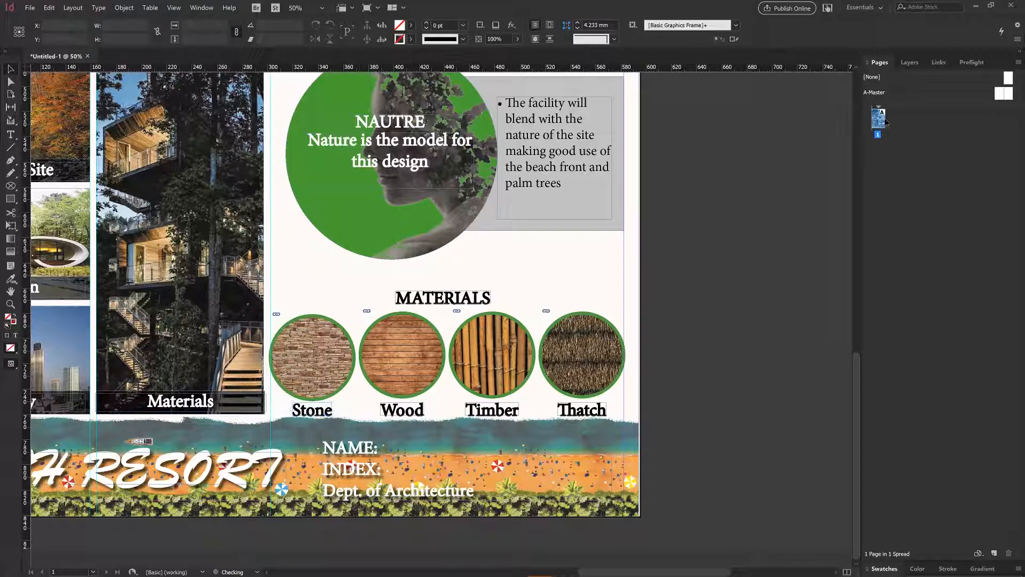
# Fit the whole page in view and preview the finished sheet in presentation mode.
pyautogui.hotkey('ctrl', '0')
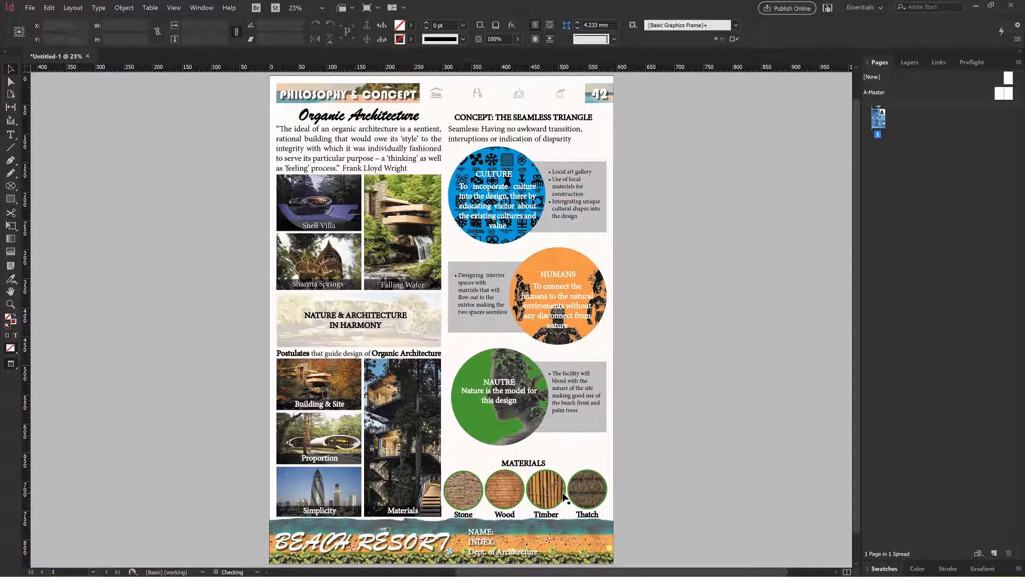
pyautogui.hotkey('shift', 'w')
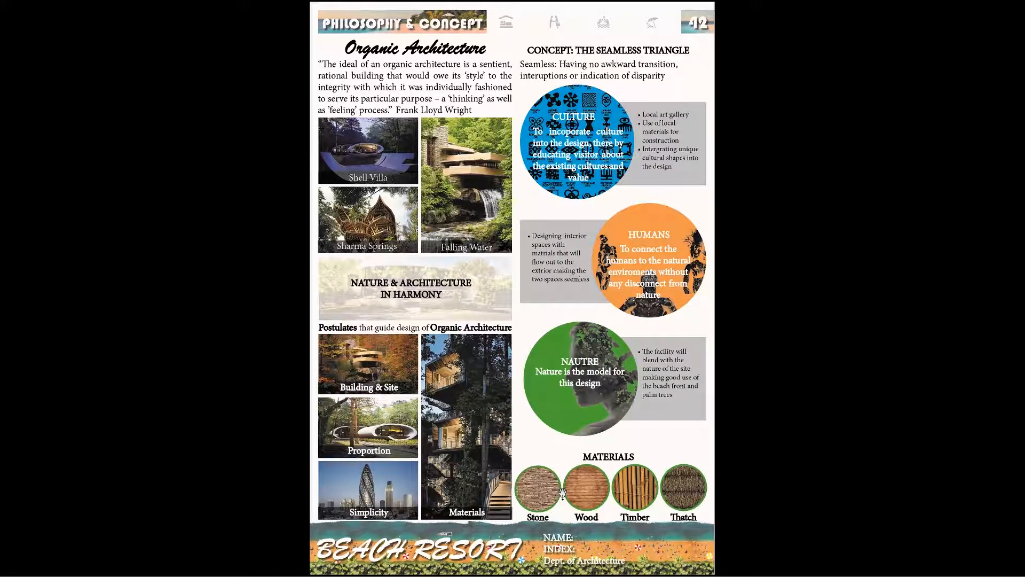